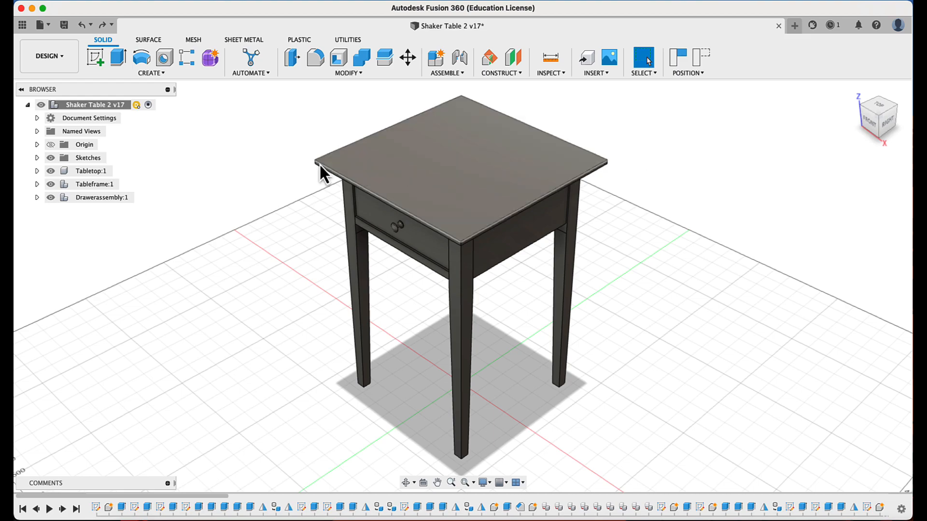
Hide the table frame and tabletop so only the drawer assembly shows, and switch to the Animation workspace.
left_click(50, 183)
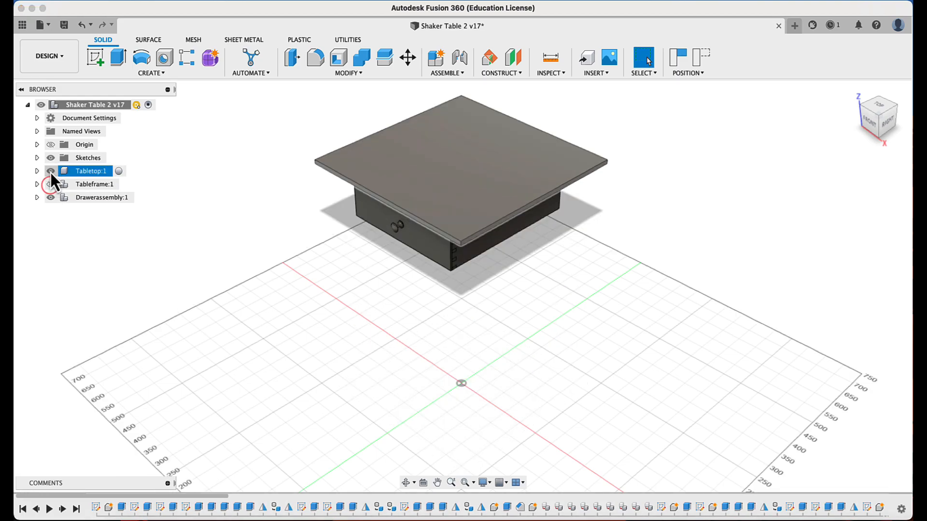
left_click(50, 171)
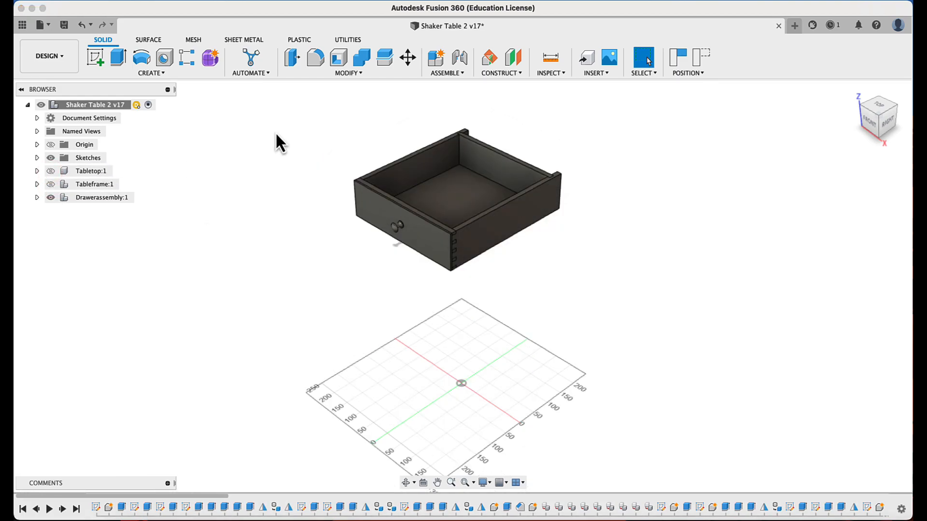
left_click(40, 57)
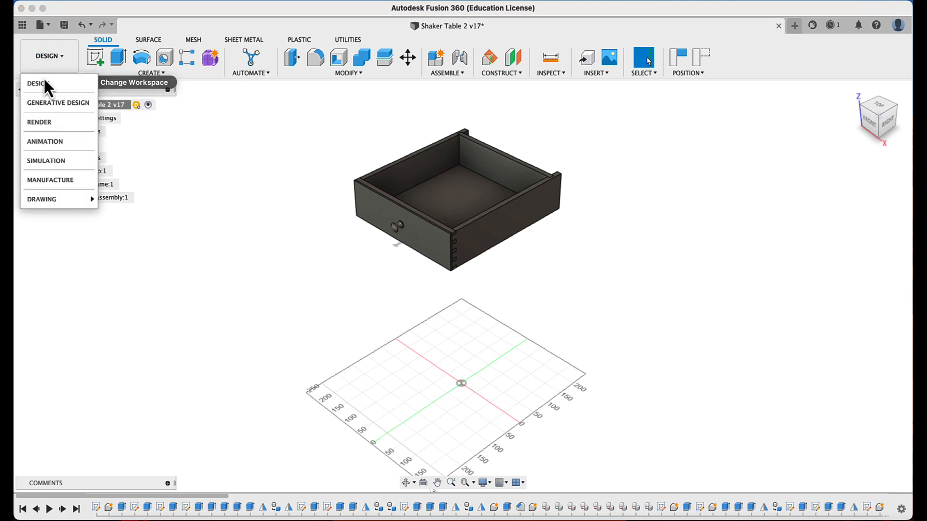
left_click(36, 143)
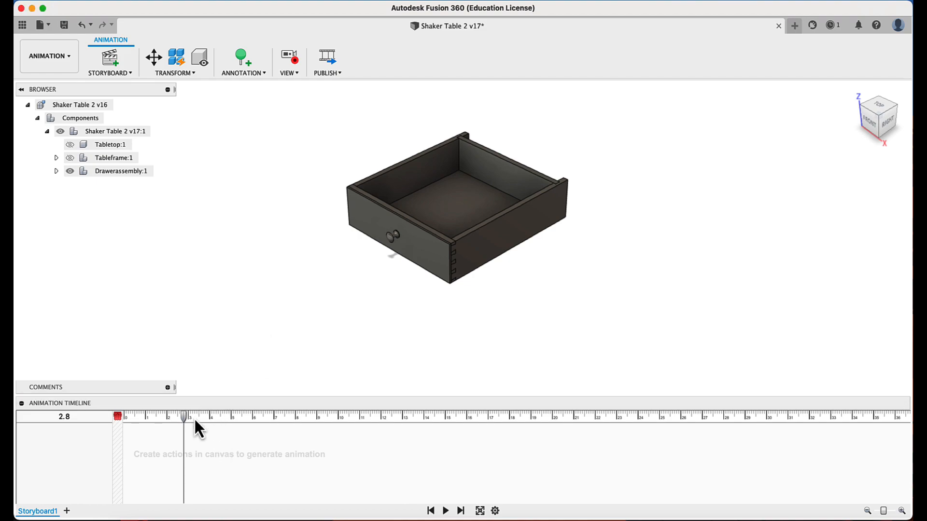
mouse_move(183, 416)
left_mouse_down()
mouse_move(135, 416)
mouse_move(208, 419)
mouse_move(153, 419)
mouse_move(168, 417)
left_mouse_up()
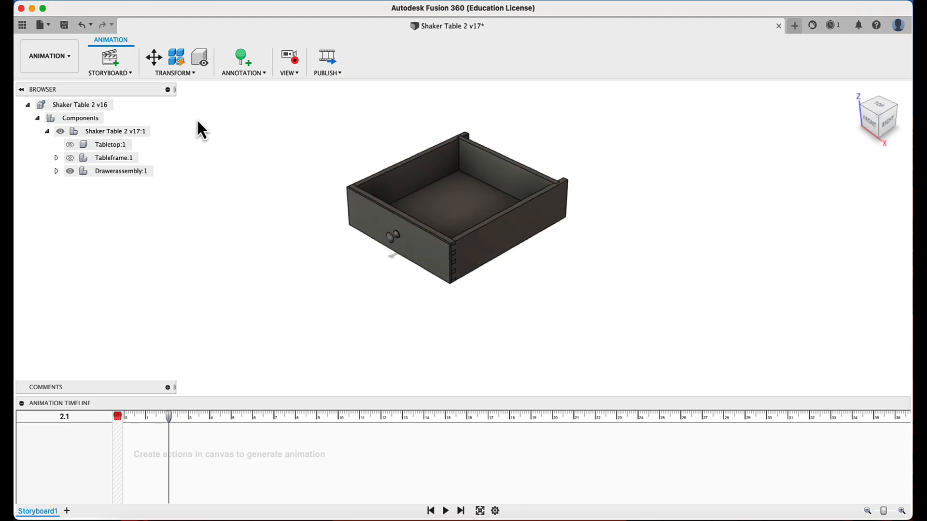
left_click_drag(302, 103, 647, 311)
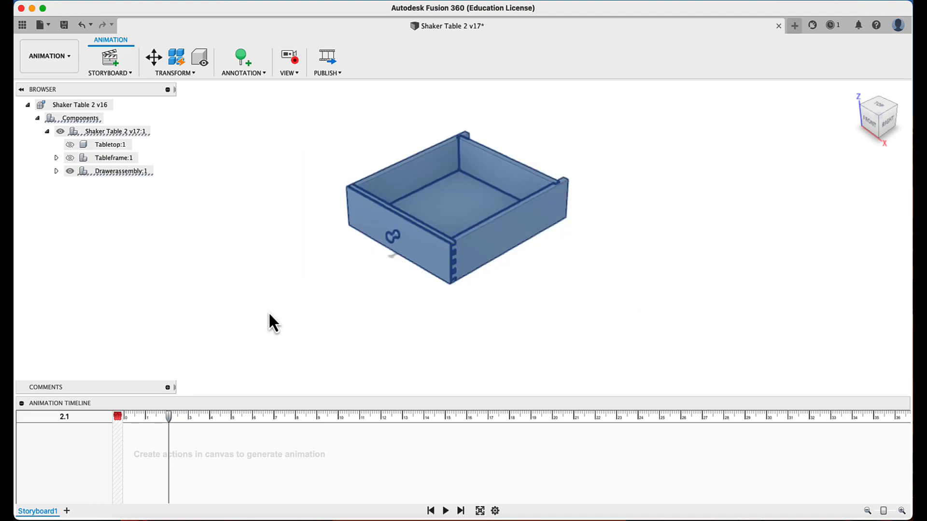
left_click(166, 73)
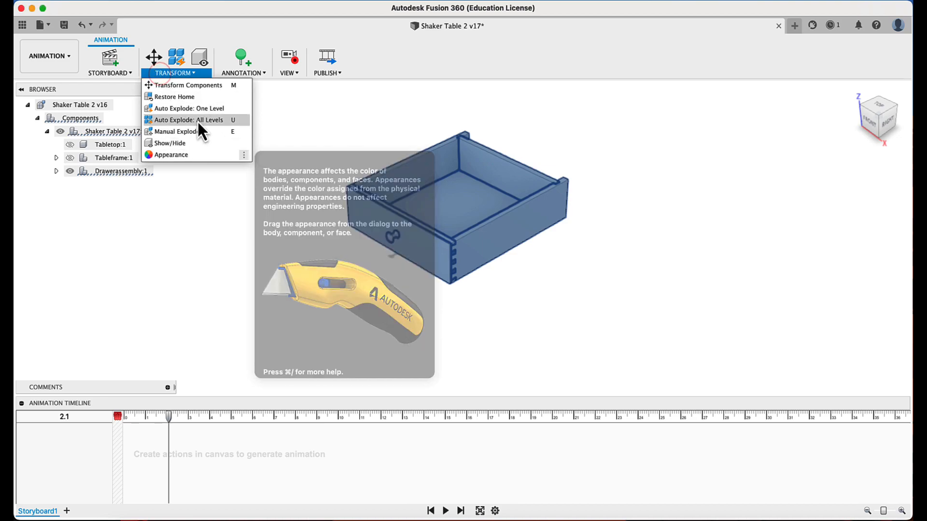
left_click(179, 109)
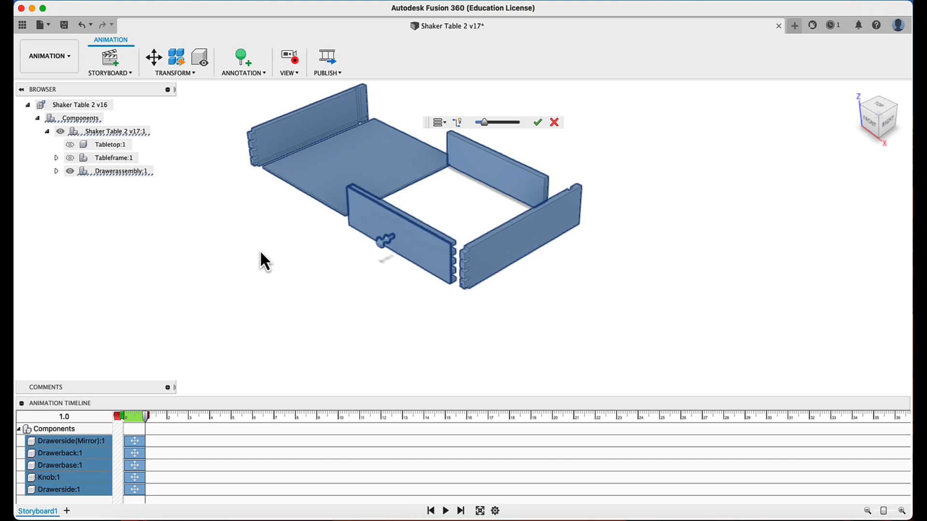
mouse_move(482, 122)
left_mouse_down()
mouse_move(507, 127)
mouse_move(485, 127)
left_mouse_up()
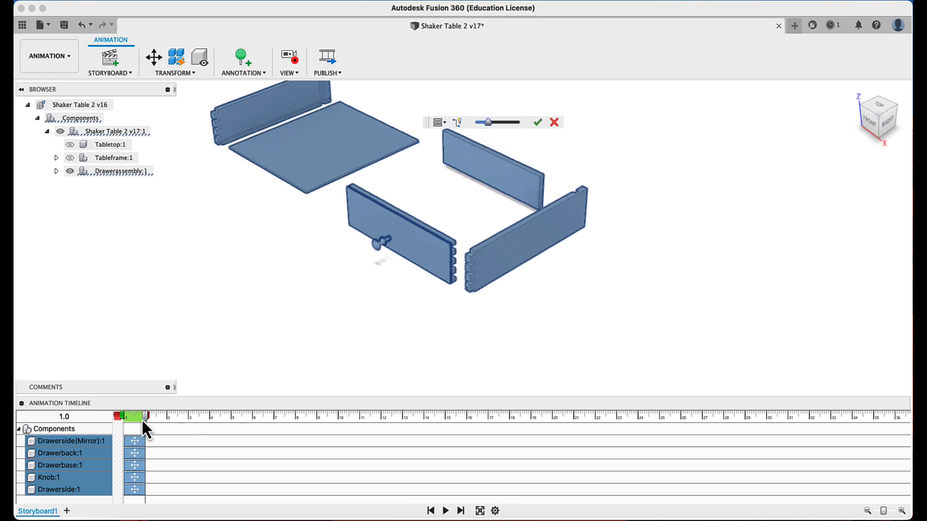
mouse_move(145, 417)
left_mouse_down()
mouse_move(122, 418)
mouse_move(144, 419)
left_mouse_up()
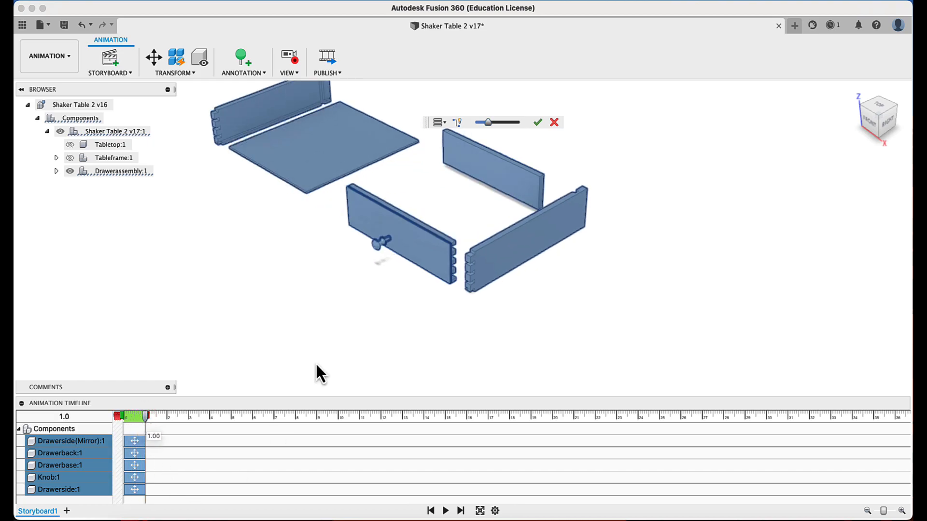
left_click(80, 27)
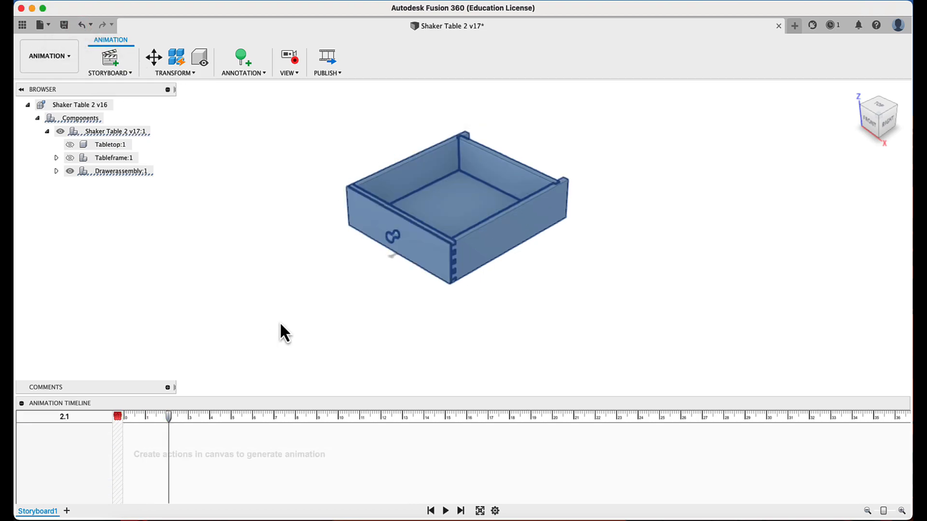
left_click(291, 297)
Manually explode the drawer knob straight out from the drawer front, using about three quarters of the explosion scale.
left_click(175, 73)
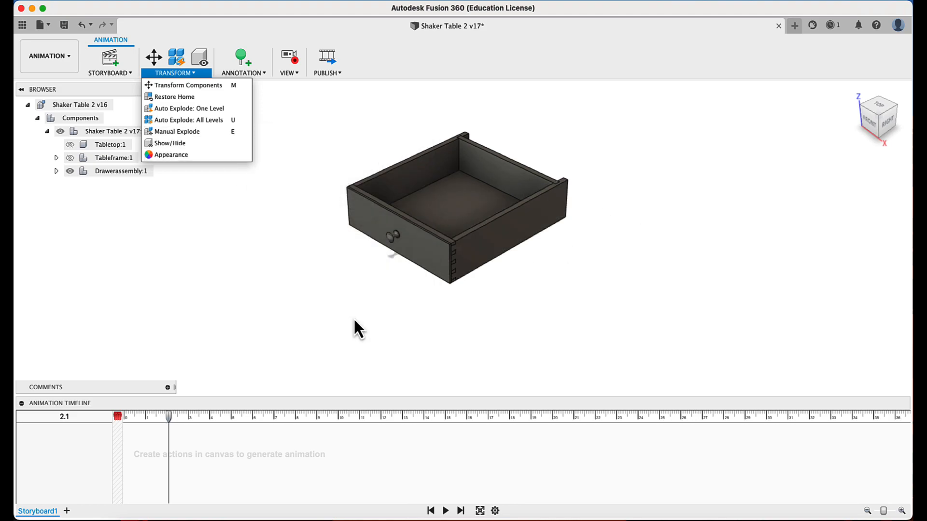
key("e")
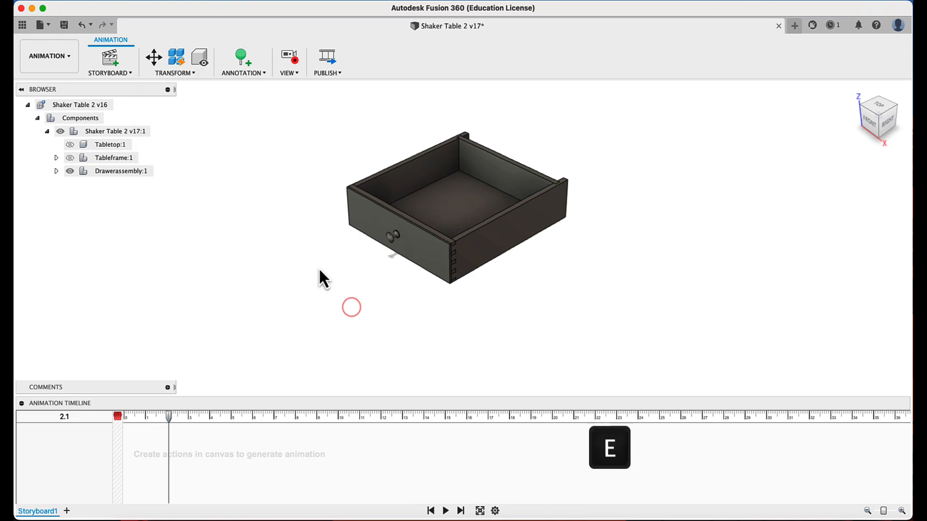
left_click(392, 239)
left_click(369, 248)
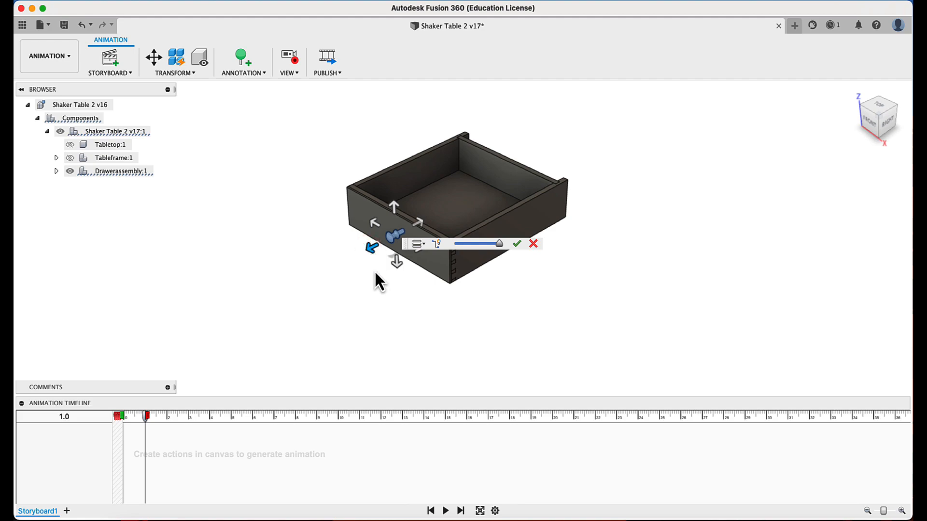
left_click_drag(498, 244, 448, 247)
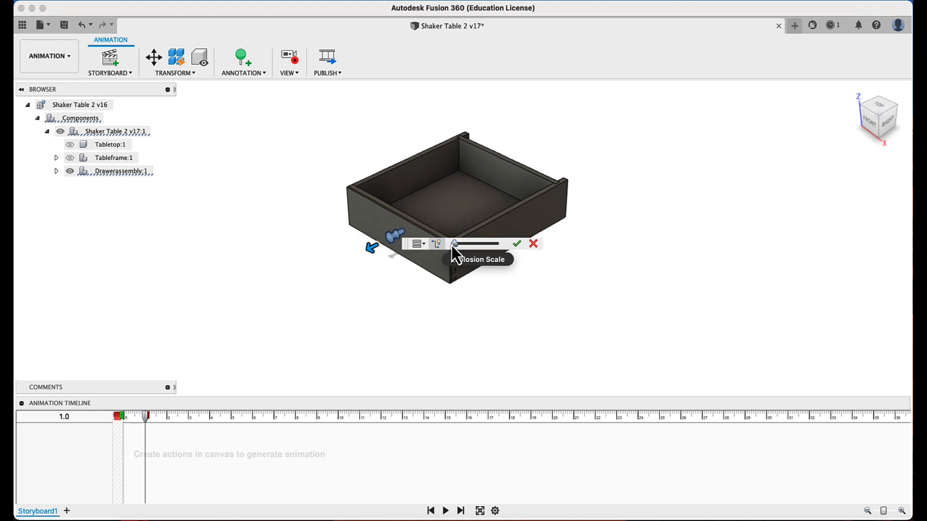
left_click_drag(453, 245, 486, 250)
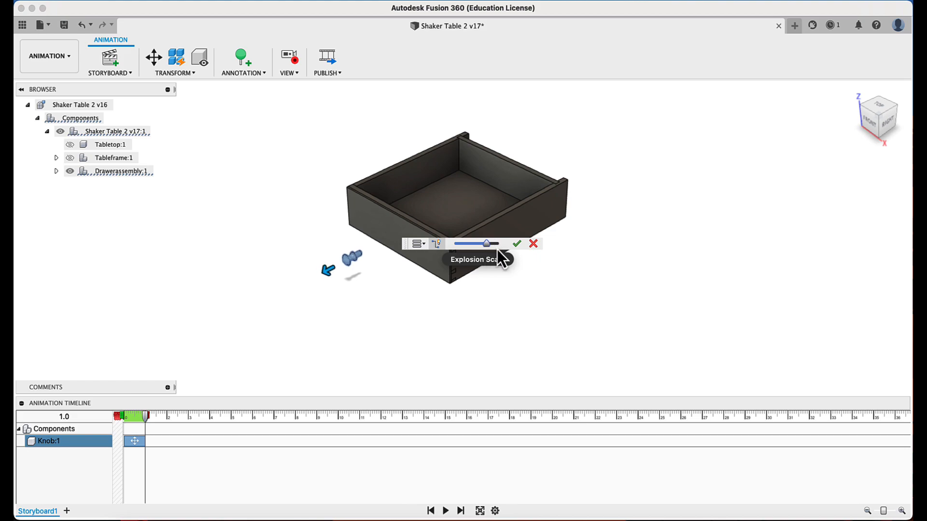
left_click(516, 244)
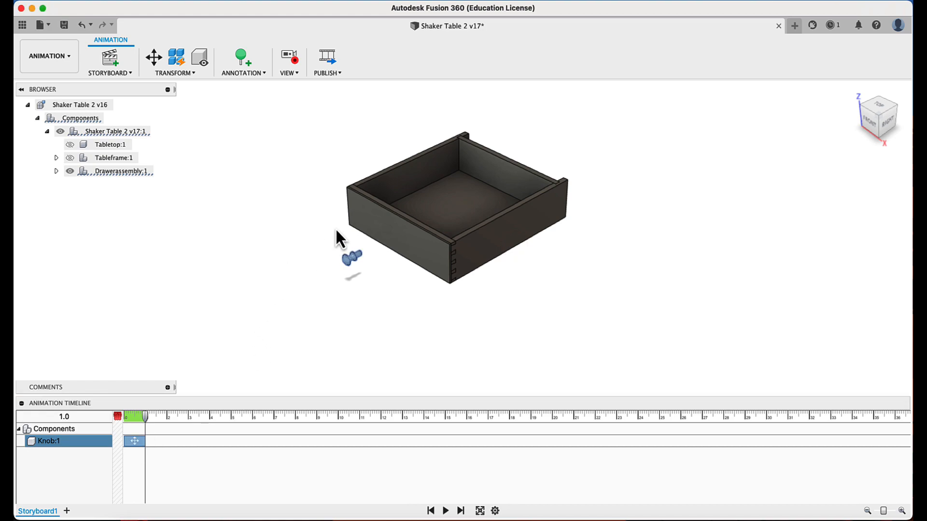
Manually explode the drawer's false front forward toward the knob at the maximum explosion scale.
left_click(392, 239)
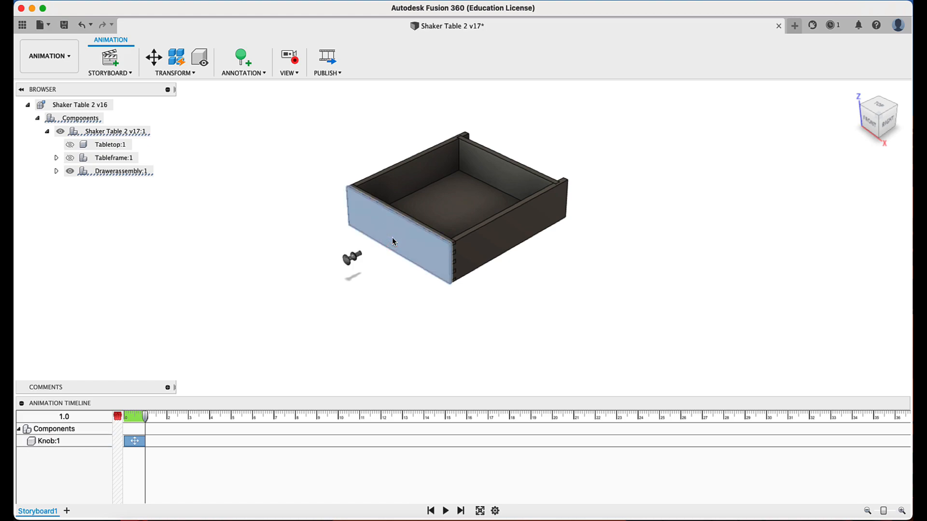
key("e")
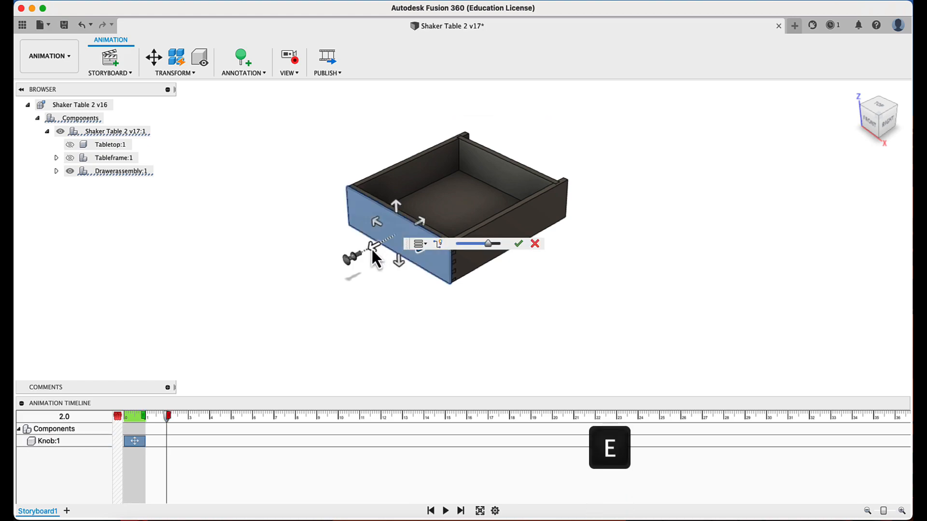
left_click(372, 248)
left_click_drag(488, 245, 508, 247)
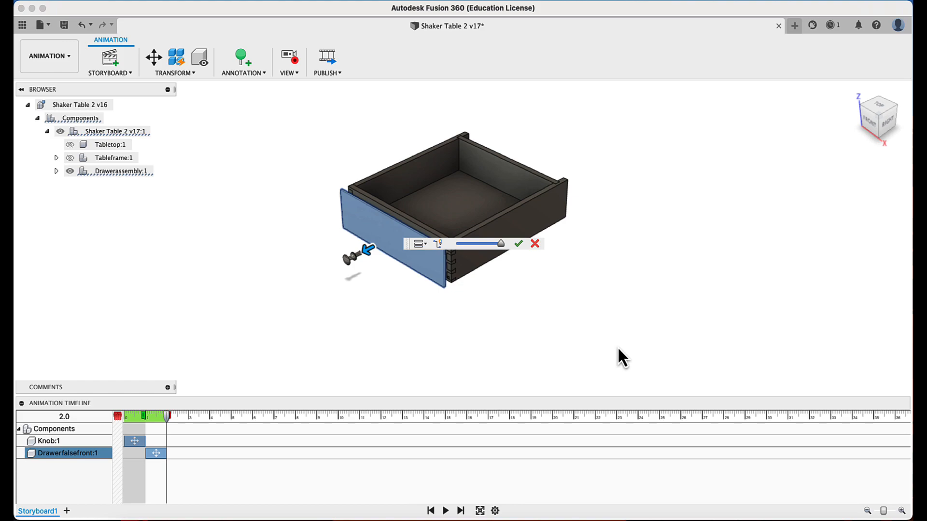
left_click(518, 245)
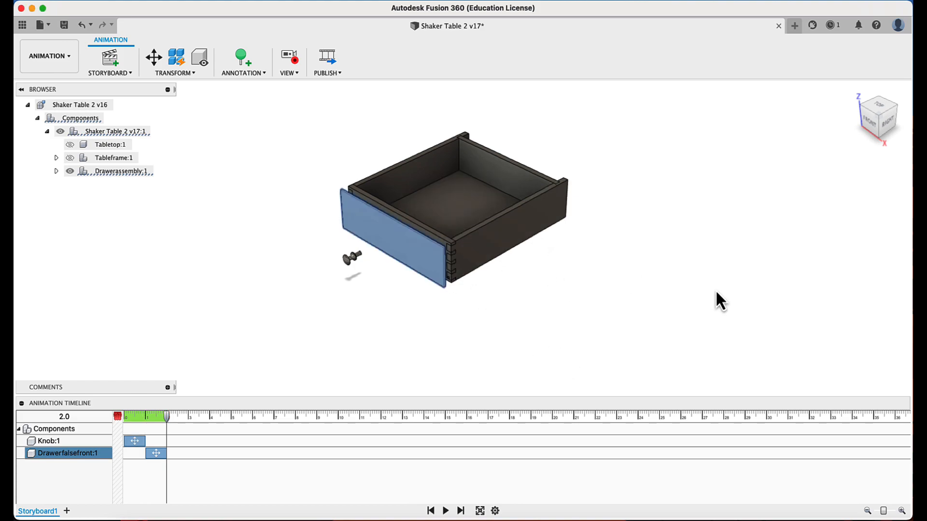
Manually explode the mirrored drawer side outward, away from the drawer base, at the maximum explosion scale.
left_click(411, 166)
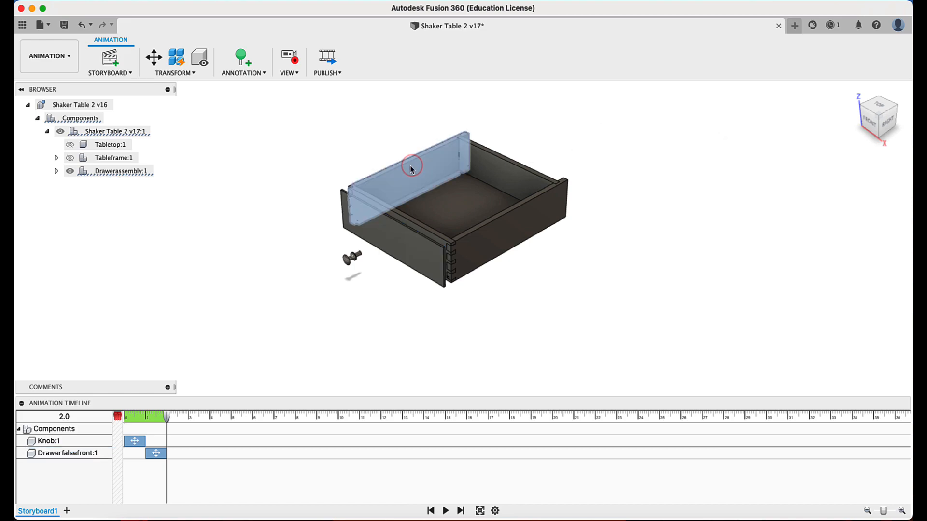
key("e")
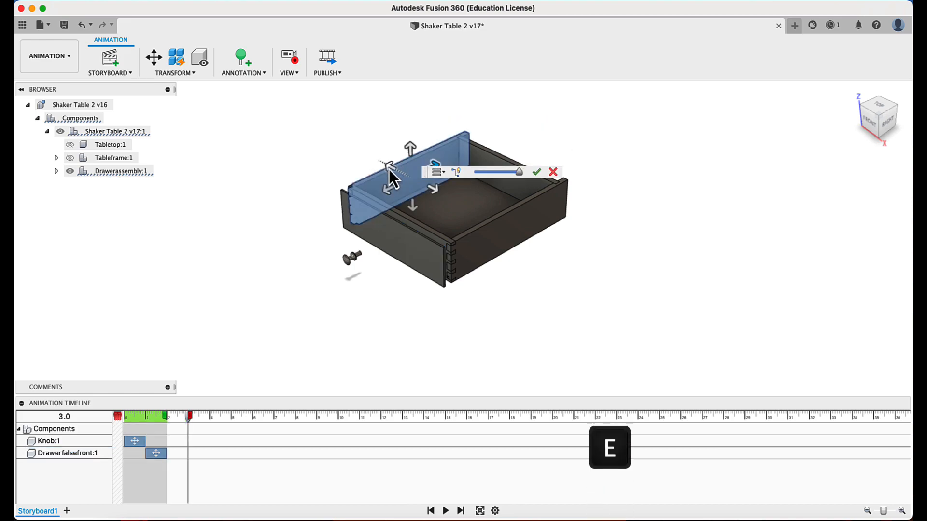
mouse_move(518, 174)
left_mouse_down()
mouse_move(503, 175)
mouse_move(535, 175)
left_mouse_up()
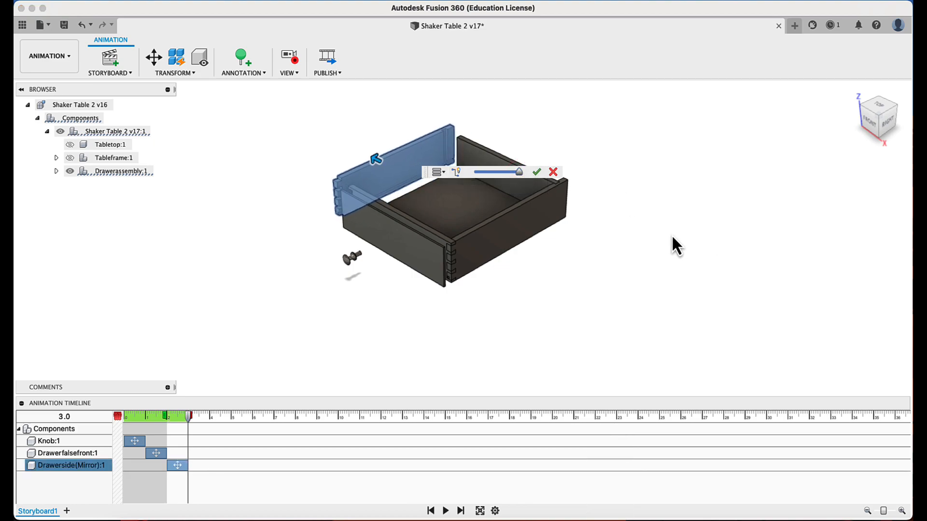
left_click(536, 172)
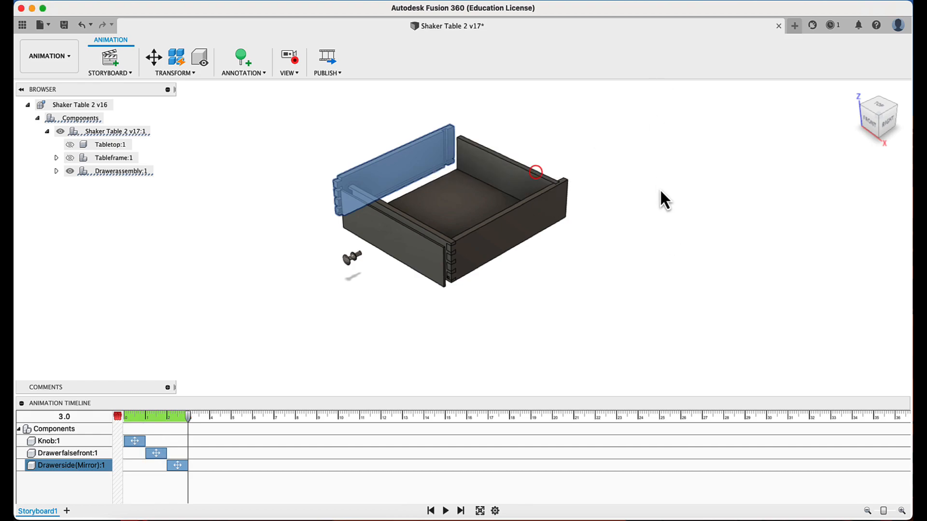
Manually explode the opposite, non-mirrored drawer side outward from the drawer at the maximum explosion scale.
left_click(504, 235)
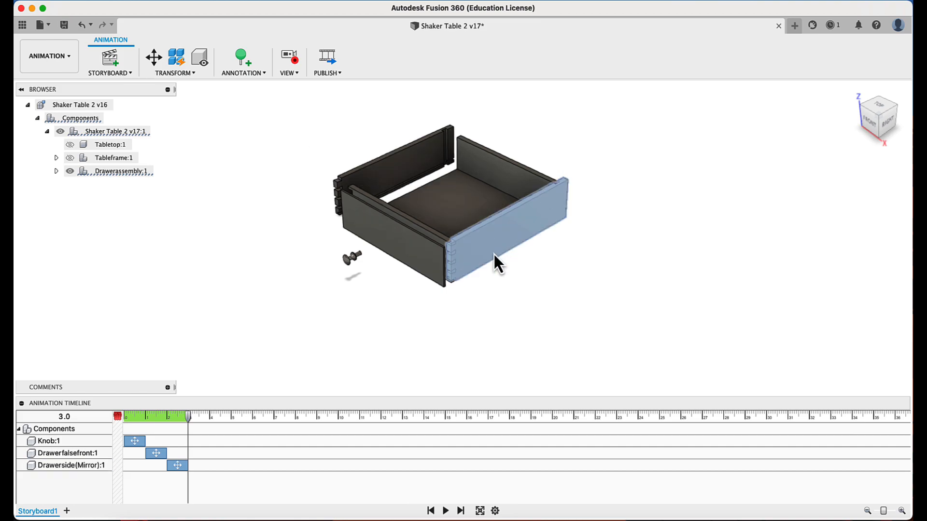
key("e")
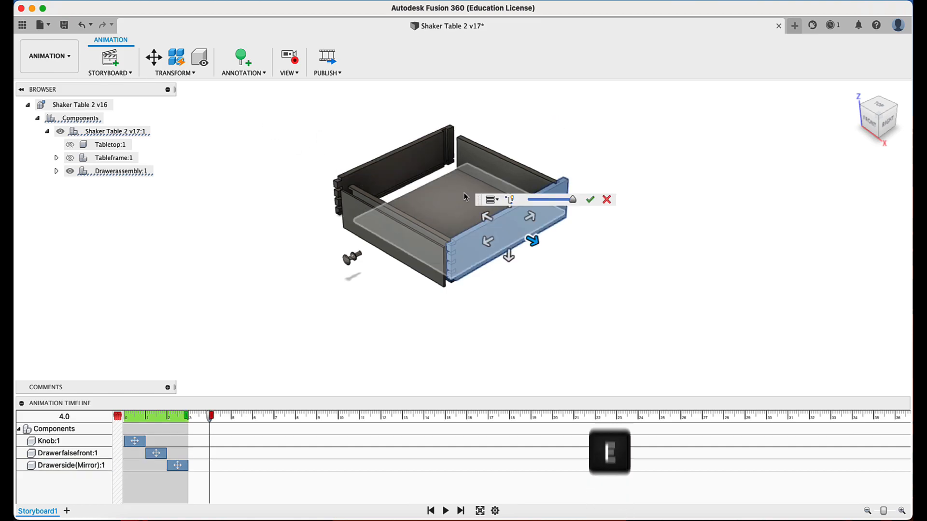
left_click(534, 240)
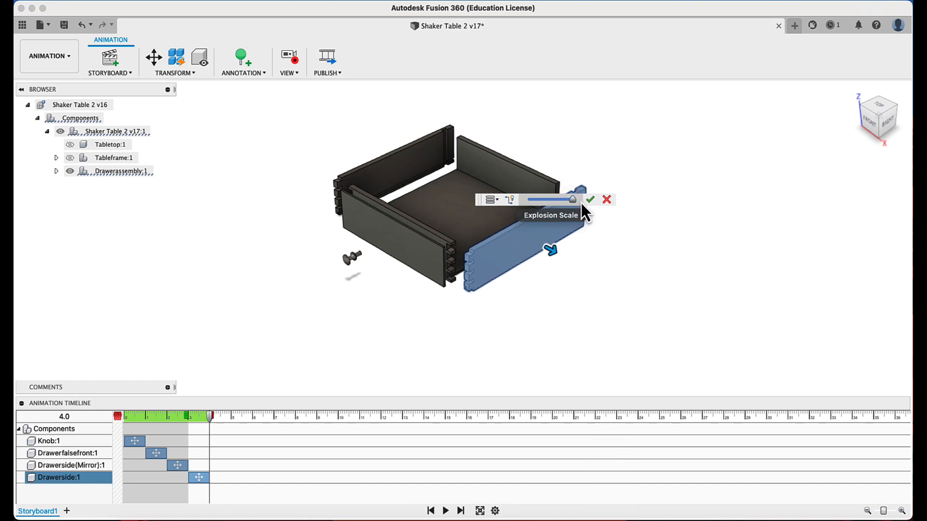
left_click(590, 199)
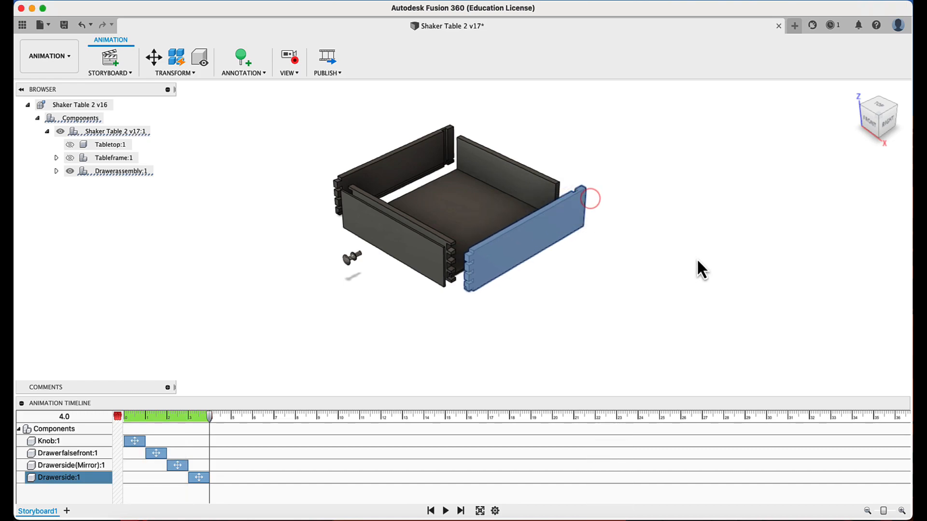
Return the playhead to the start of the storyboard and play the sequential drawer explosion.
left_click(210, 418)
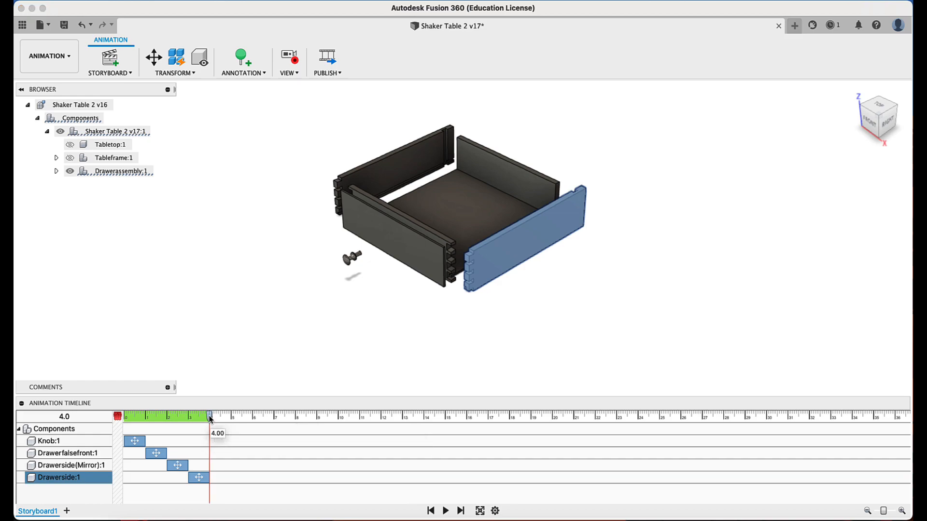
left_click_drag(209, 418, 118, 418)
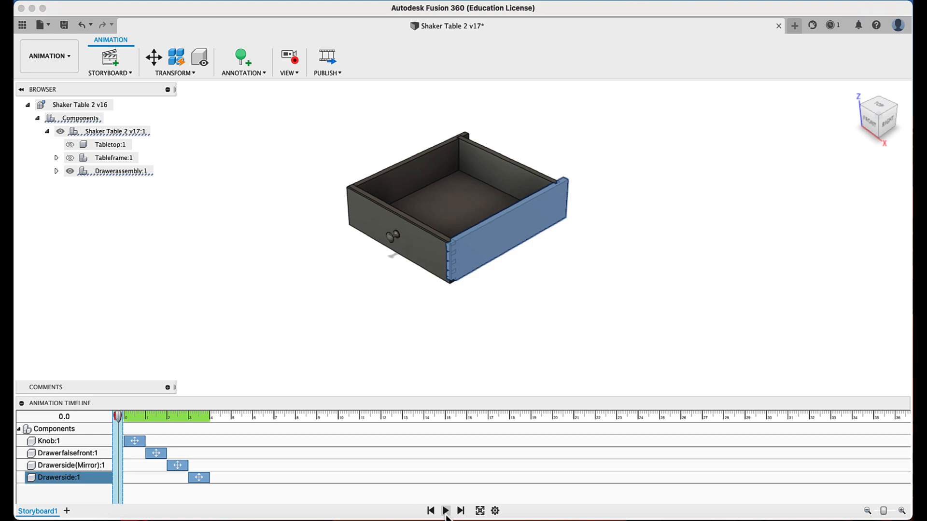
left_click(446, 512)
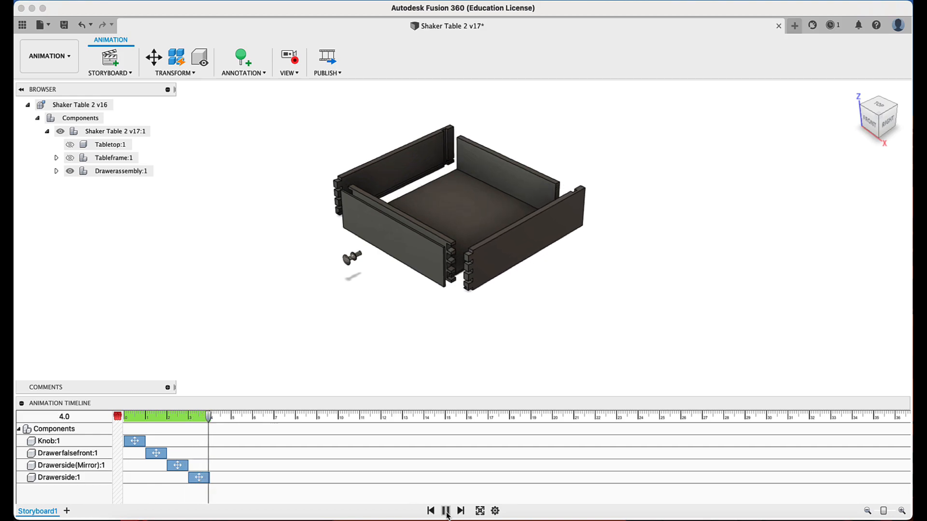
Shift the false front and both drawer side actions to start at 0 alongside the knob, and replay the animation from the start.
left_click_drag(161, 457, 136, 465)
left_click_drag(193, 482, 126, 476)
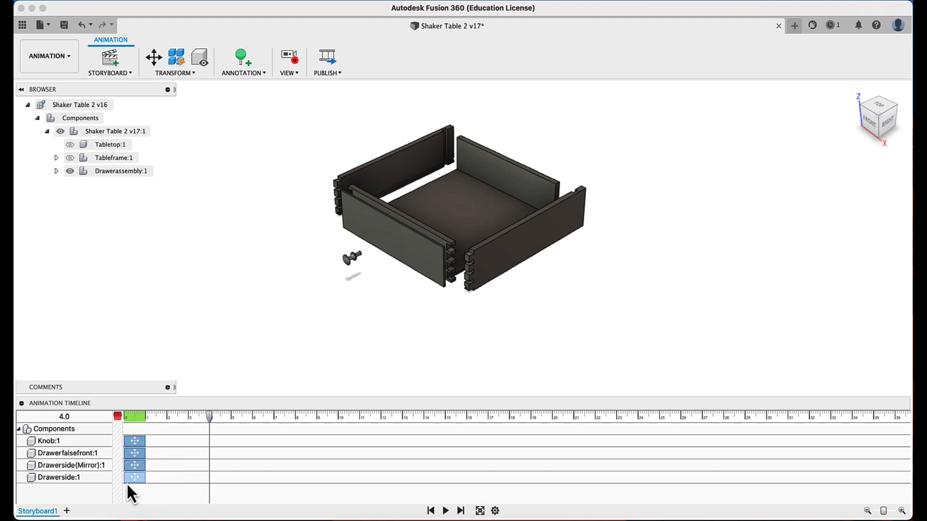
left_click_drag(210, 418, 121, 416)
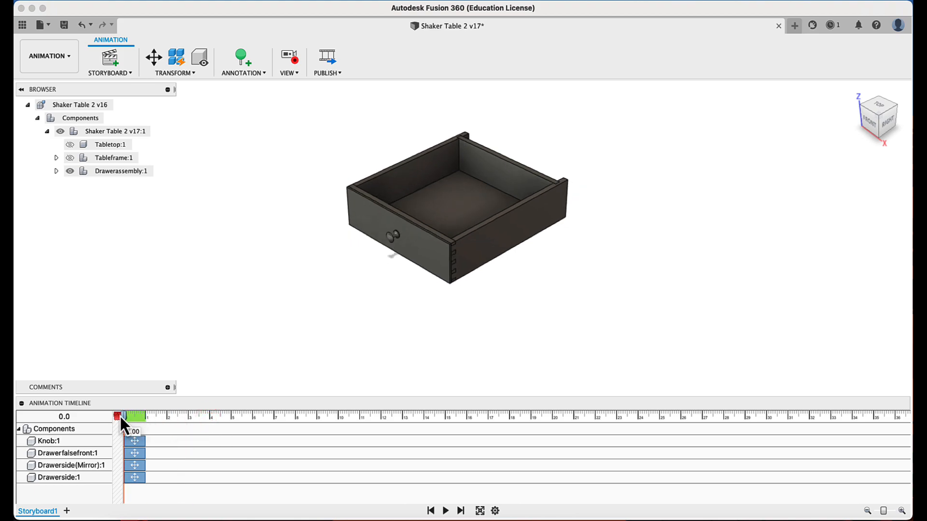
left_click(446, 510)
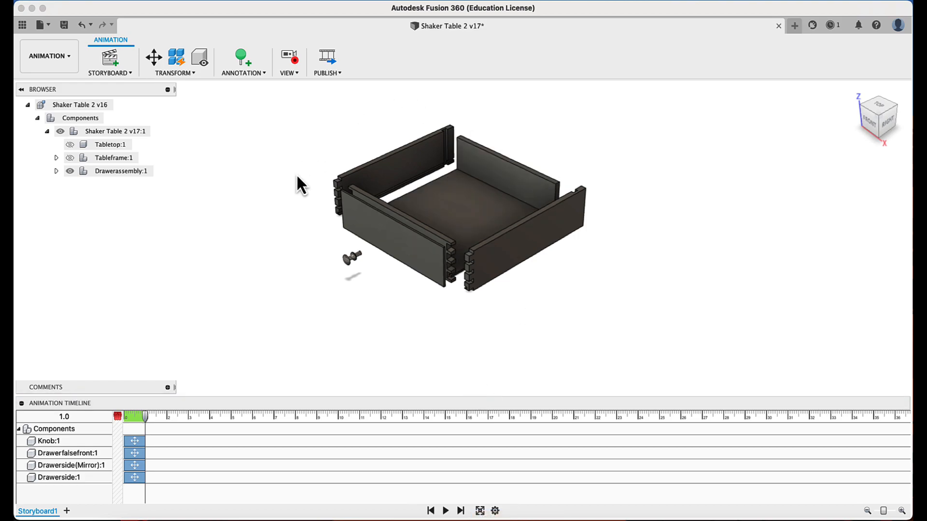
left_click(352, 256)
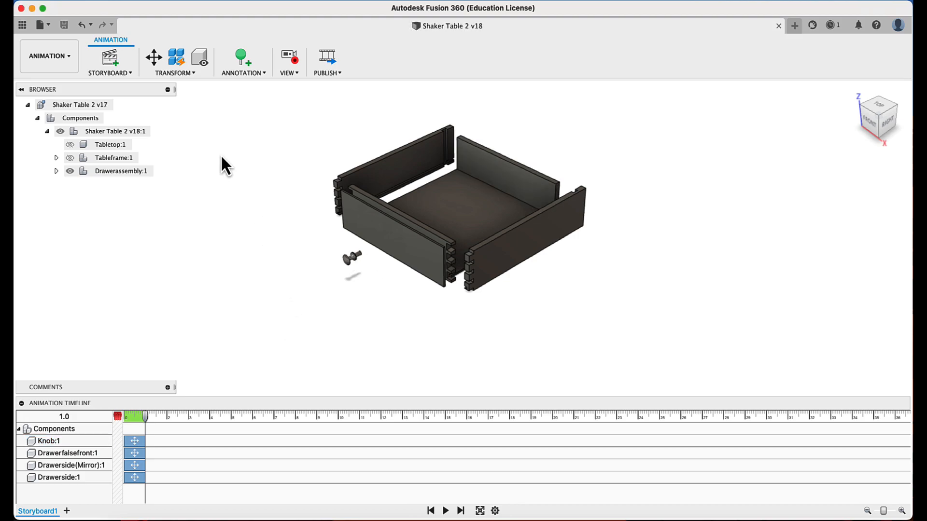
left_click(49, 56)
mouse_move(39, 200)
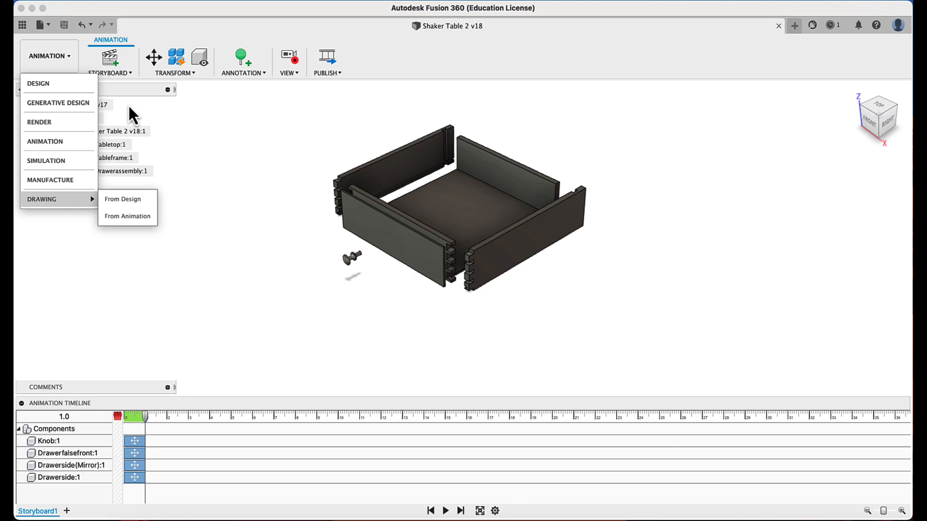
Open the existing Shaker Table 2 Drawing v2 from the project files and add a second sheet to it.
left_click(22, 26)
left_click(23, 27)
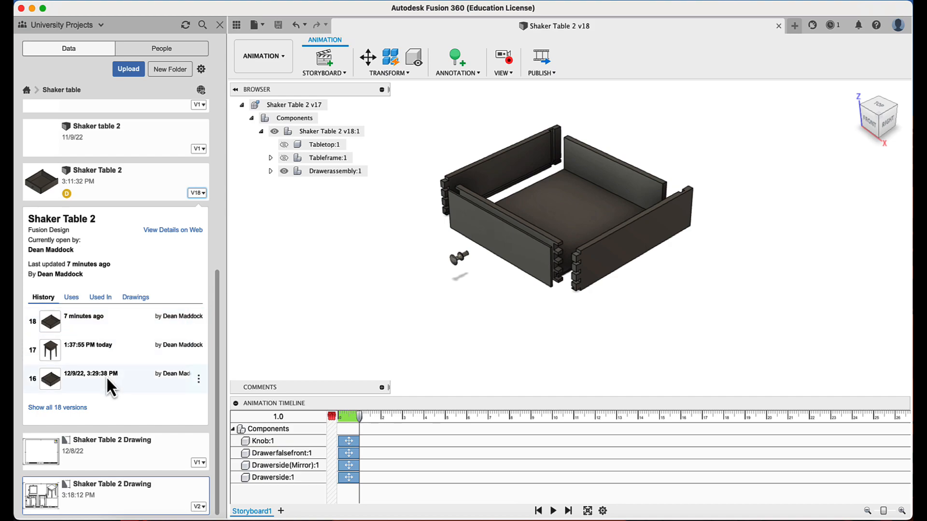
double_click(42, 500)
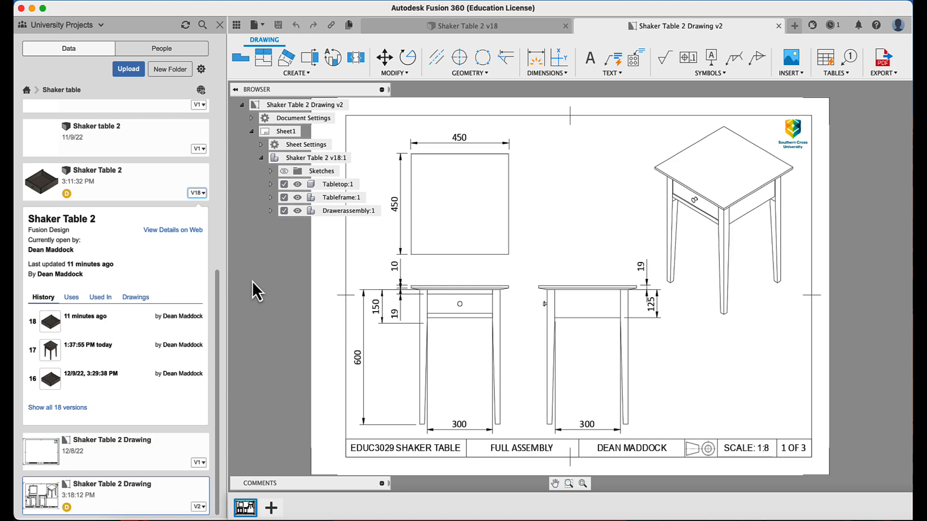
left_click(219, 26)
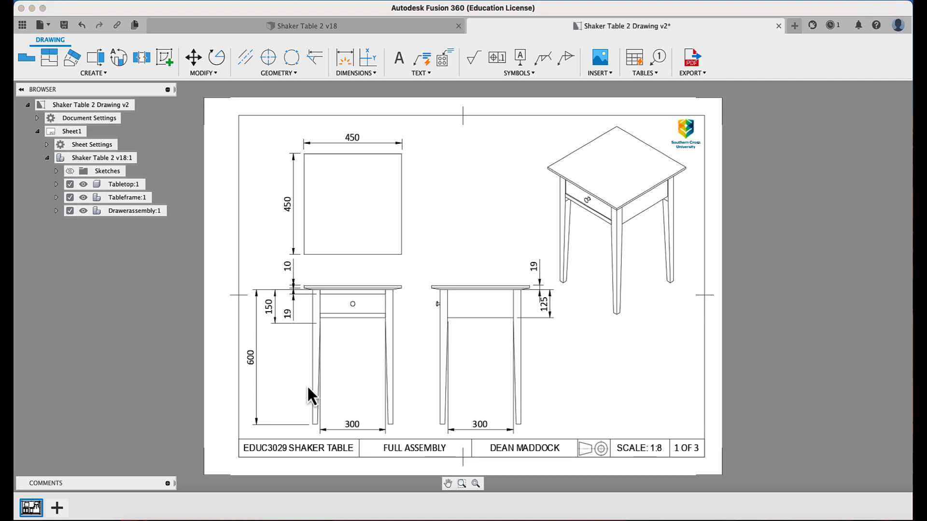
left_click(56, 509)
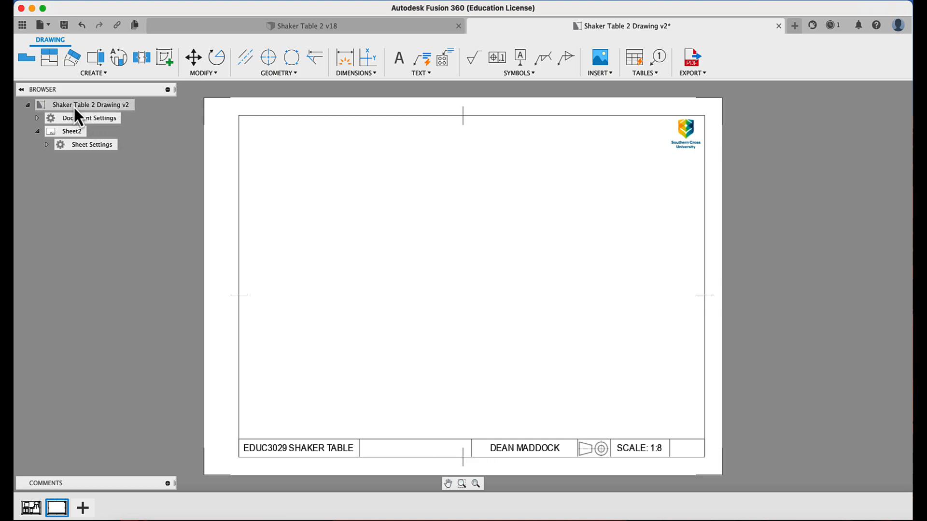
Place a base view of Storyboard1 in FRONT orientation at 1:5 scale in the lower-left area of the new sheet.
left_click(25, 59)
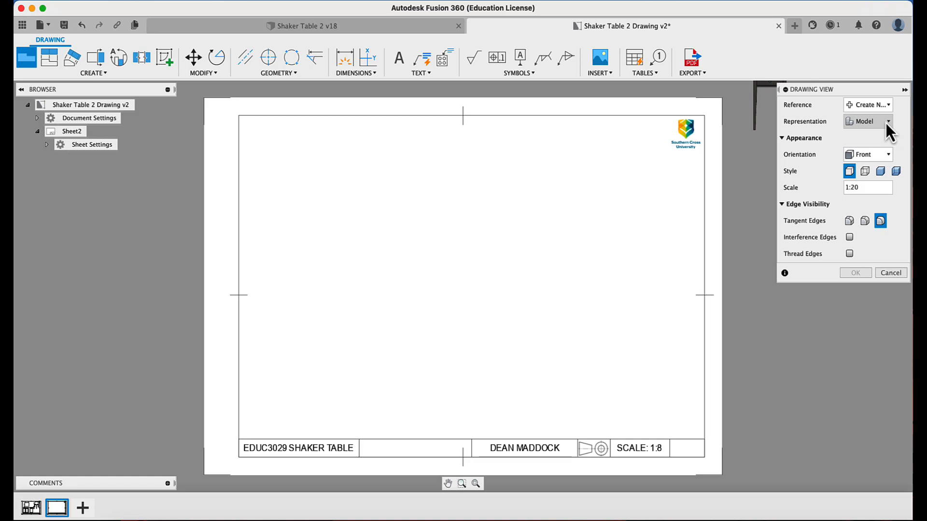
left_click(886, 121)
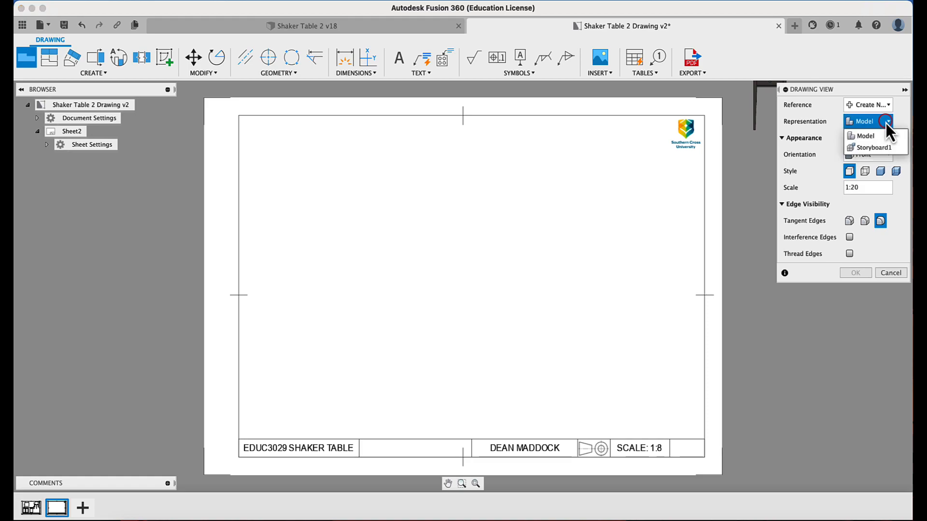
left_click(866, 149)
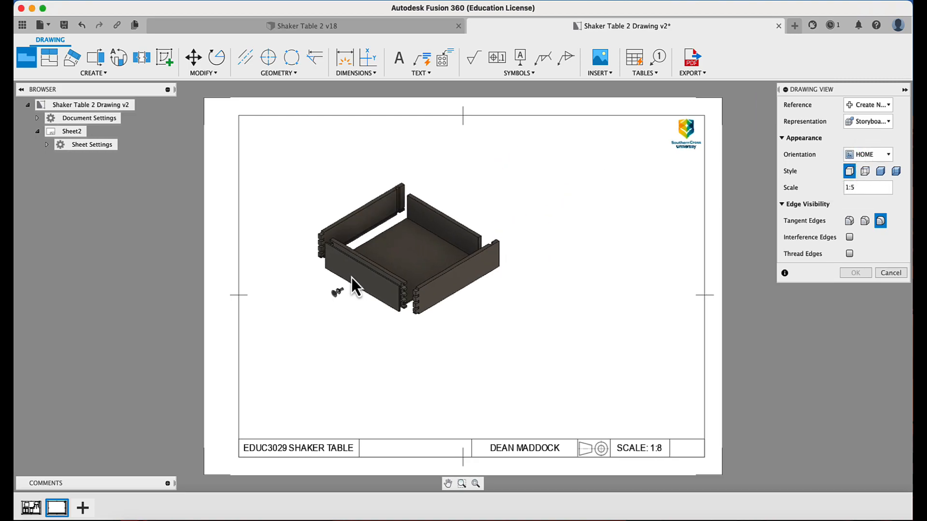
left_click(887, 154)
left_click(868, 181)
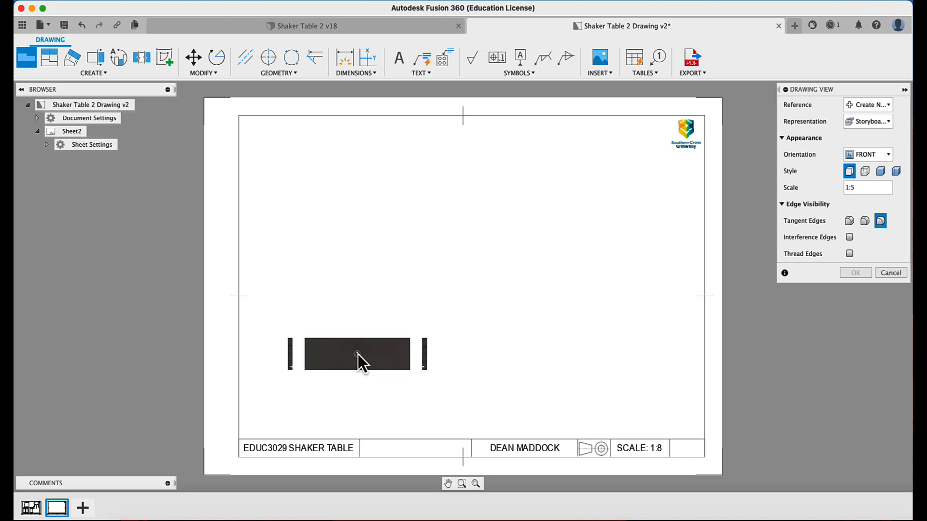
left_click(360, 352)
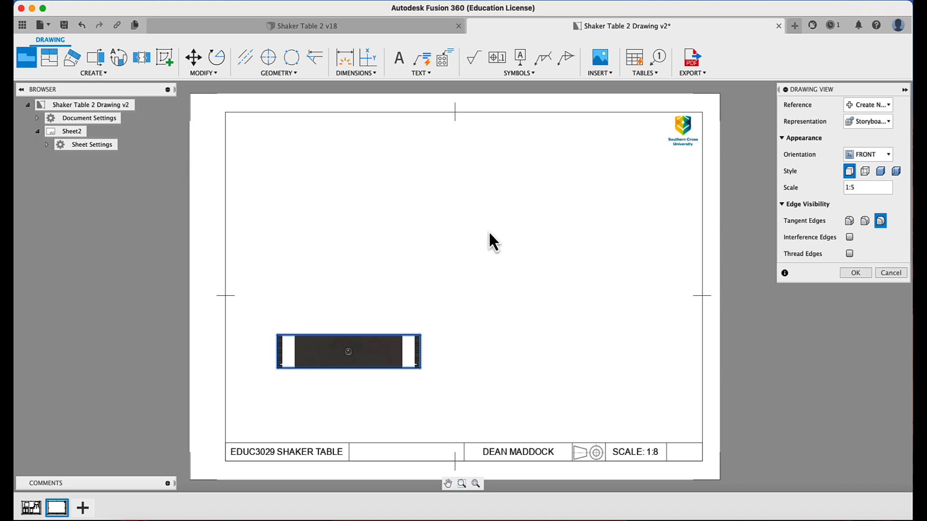
left_click(855, 273)
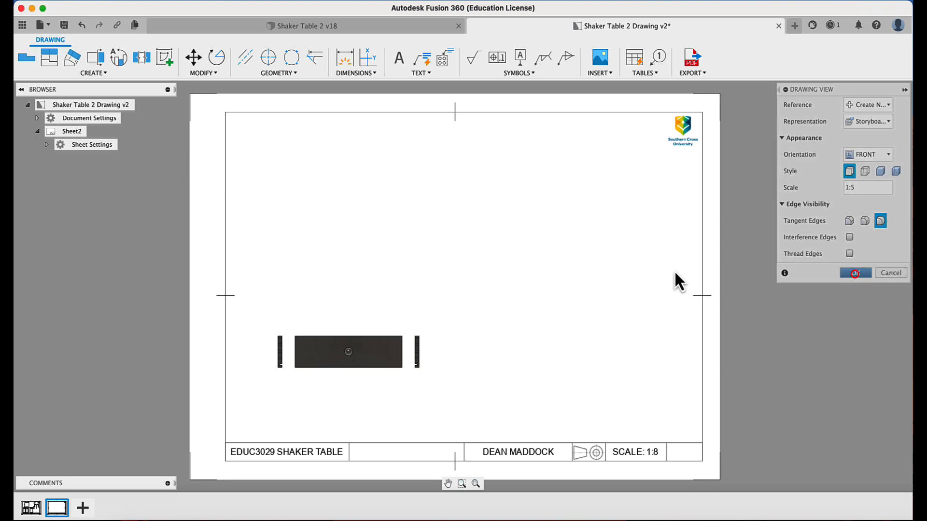
Project a top view, a side view and an isometric view of the exploded drawer from the front view.
left_click(49, 60)
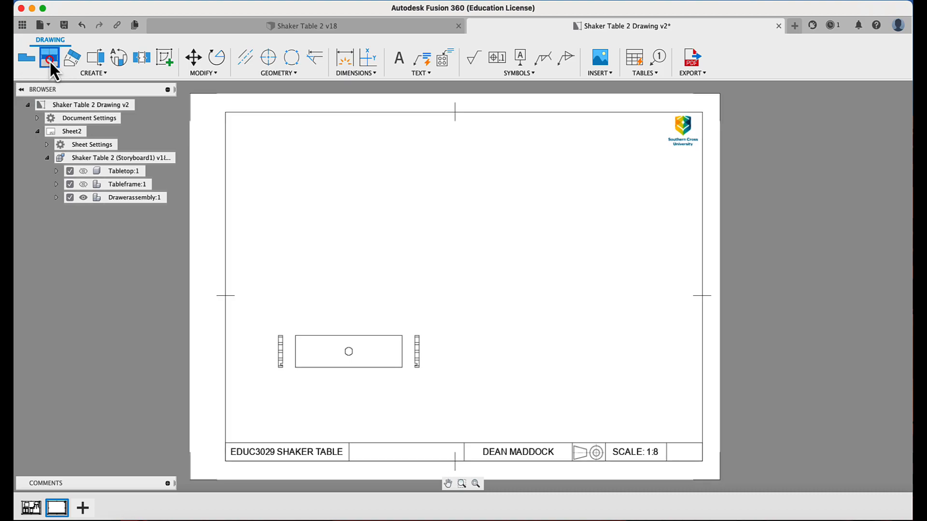
left_click(317, 353)
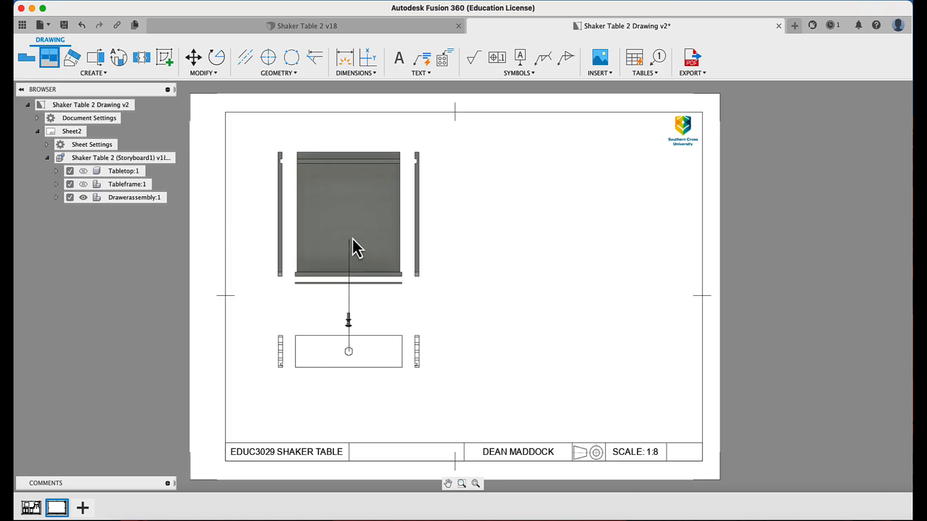
left_click(352, 238)
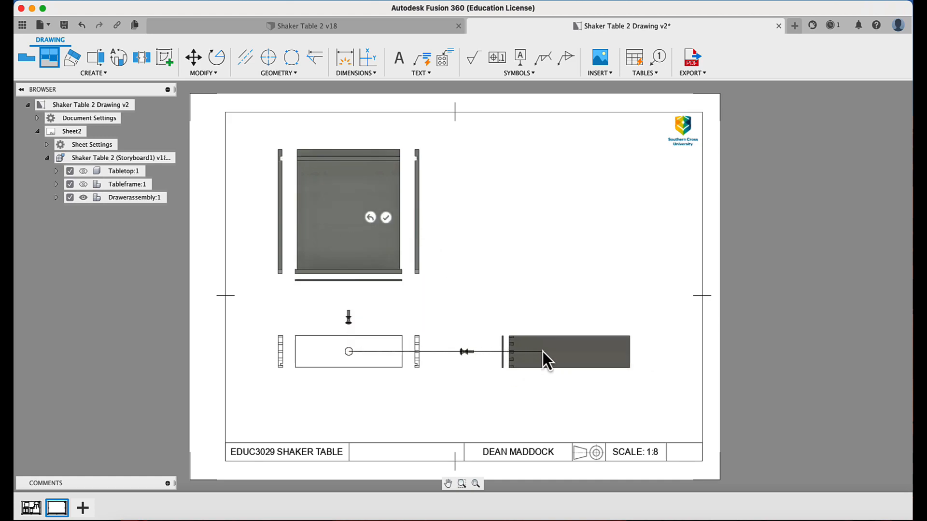
left_click(558, 352)
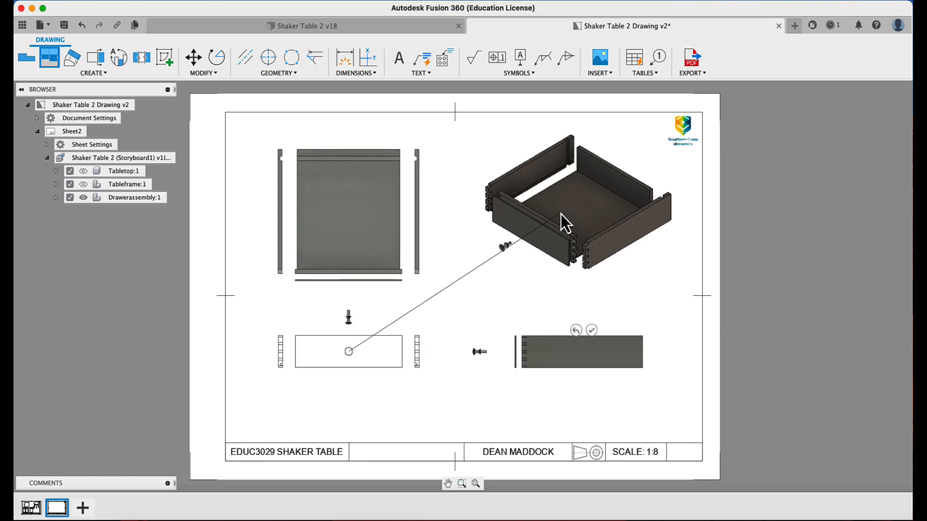
left_click(561, 214)
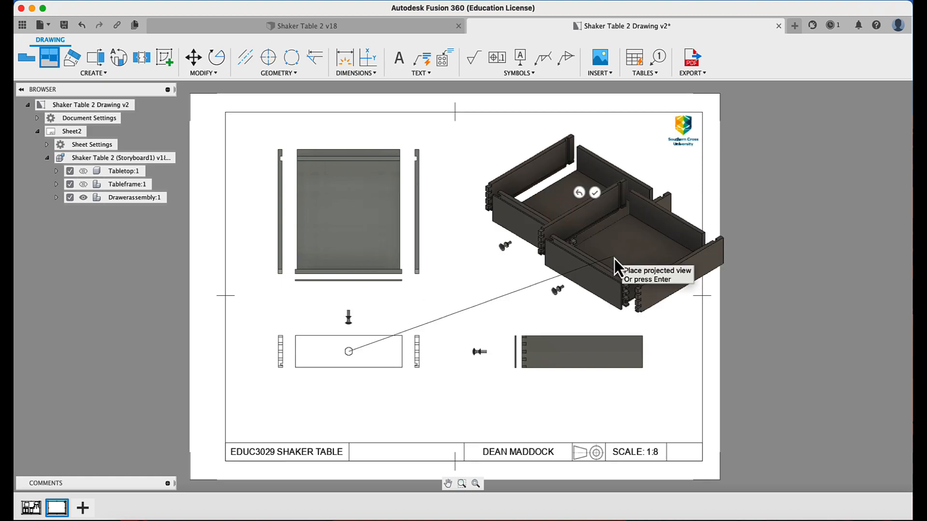
key("Return")
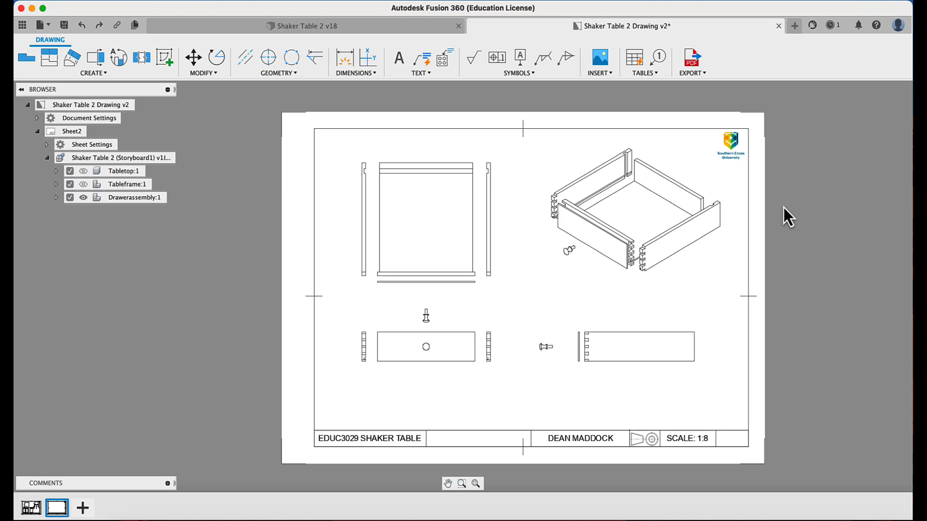
Change the front base view's style to show both visible and hidden edges.
left_click(396, 347)
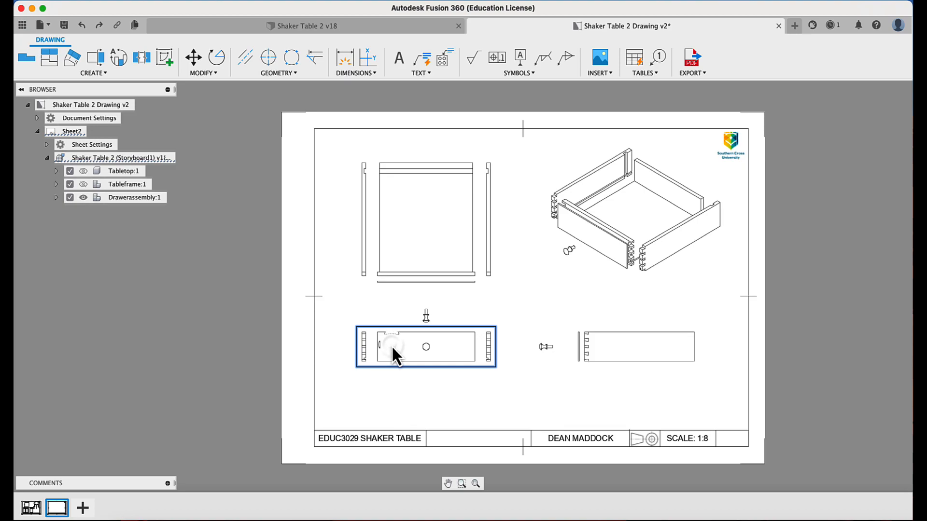
right_click(393, 348)
left_click(425, 332)
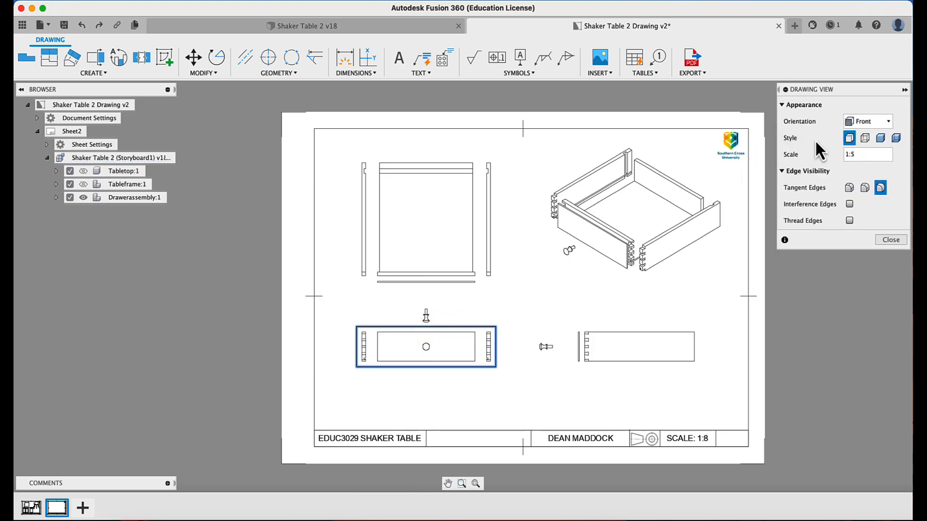
left_click(864, 138)
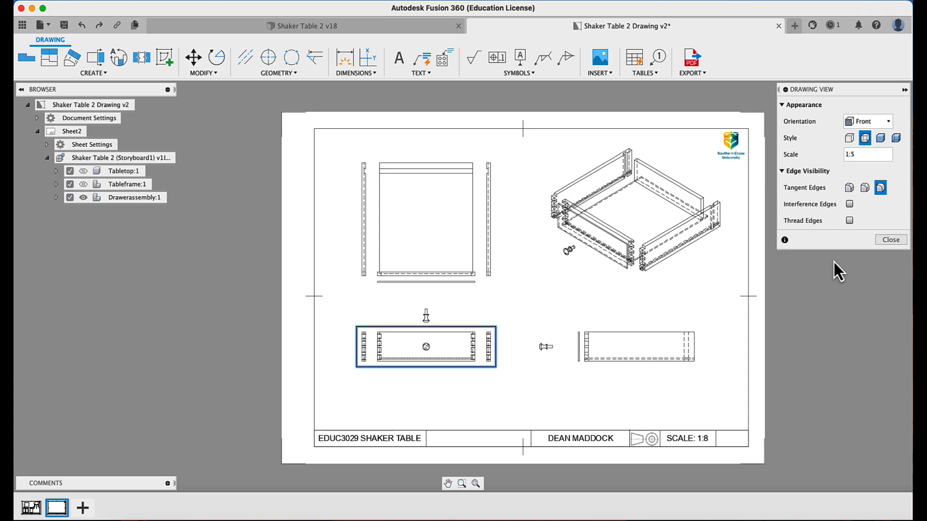
left_click(890, 241)
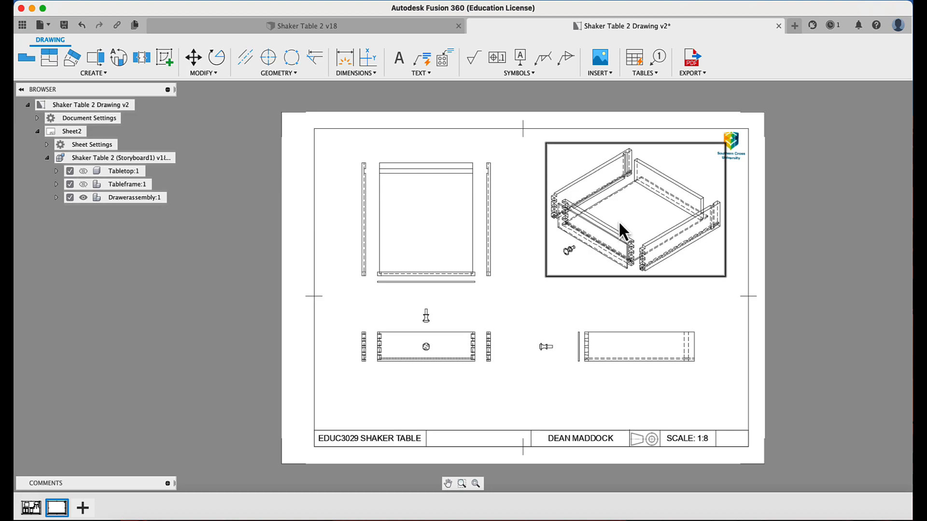
Override the isometric view's style so it shows visible edges only.
left_click(627, 209)
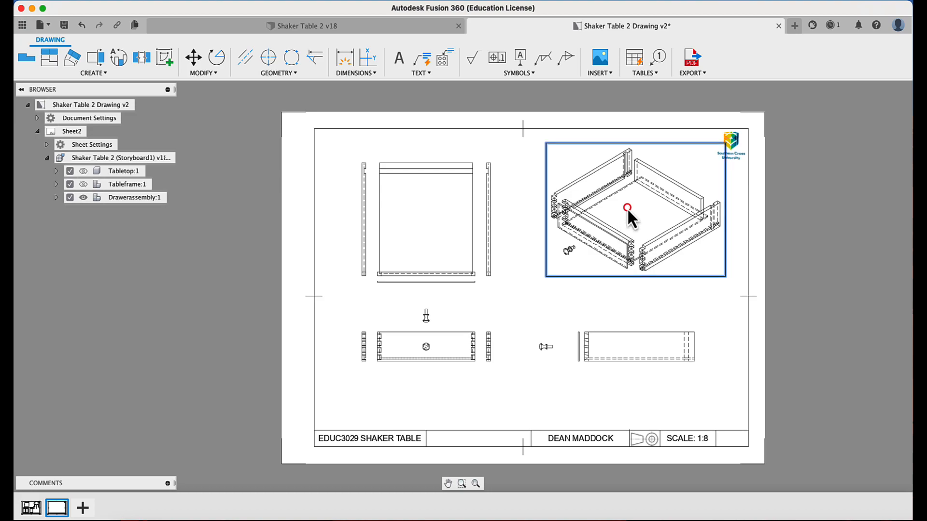
right_click(627, 207)
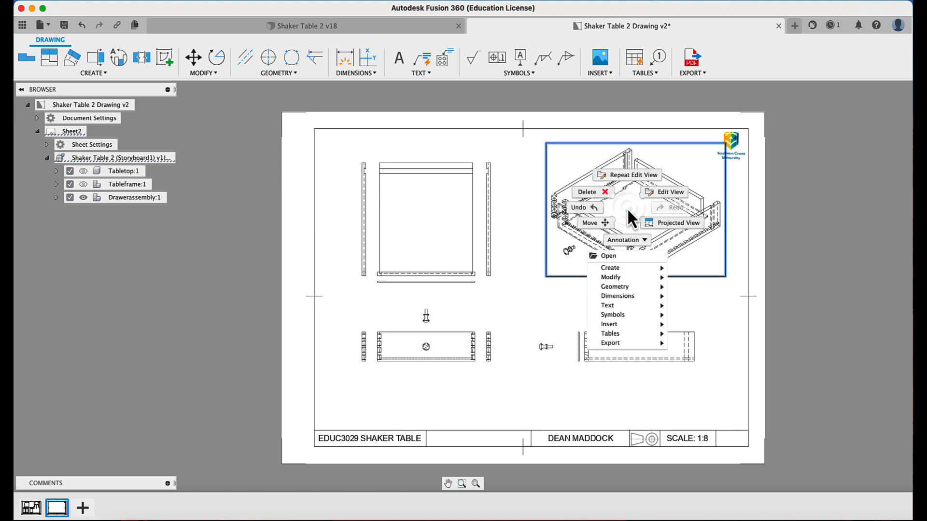
left_click(658, 193)
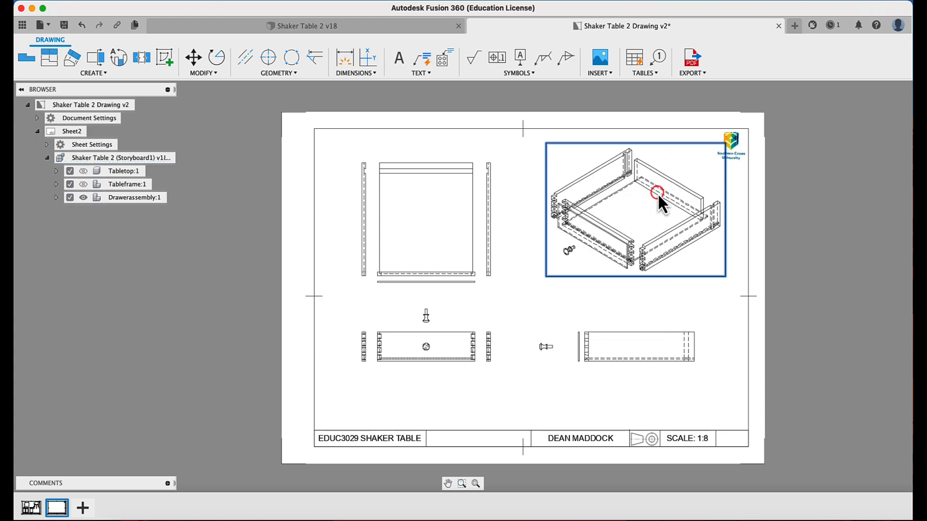
left_click(864, 122)
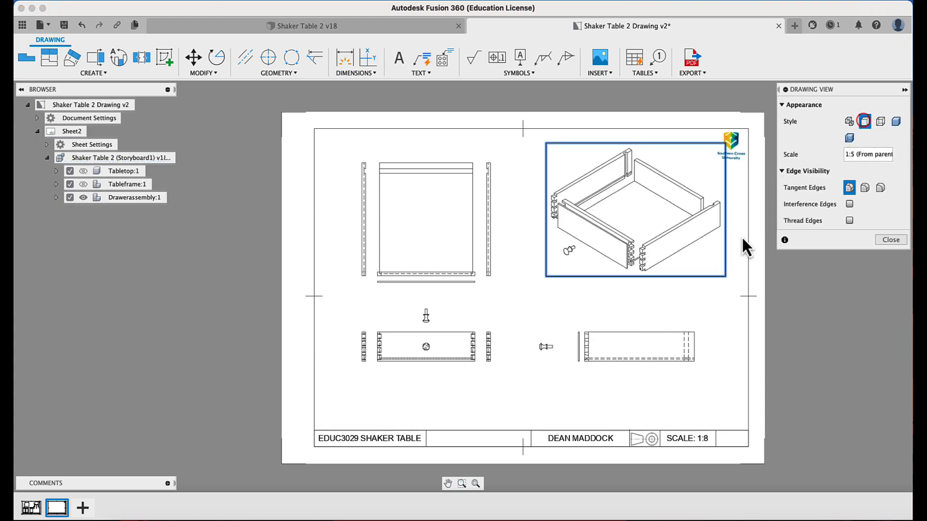
left_click(716, 322)
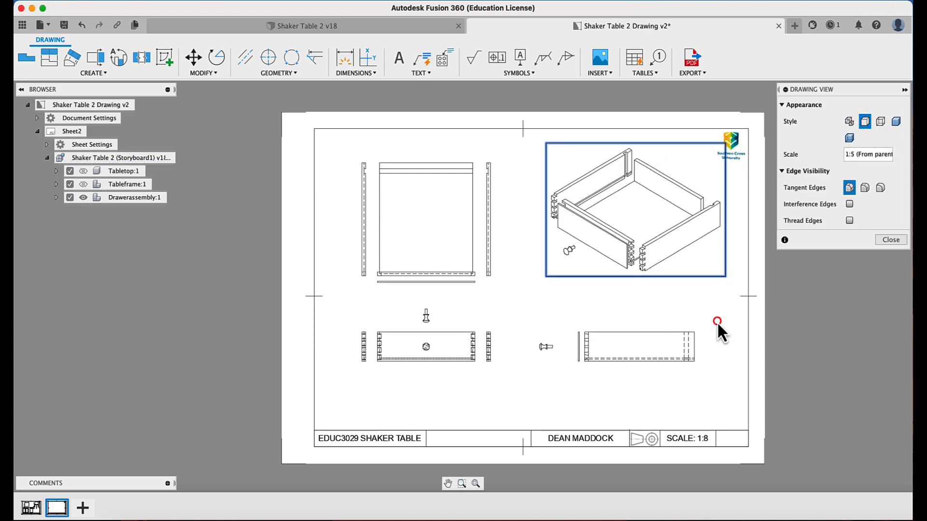
left_click(888, 241)
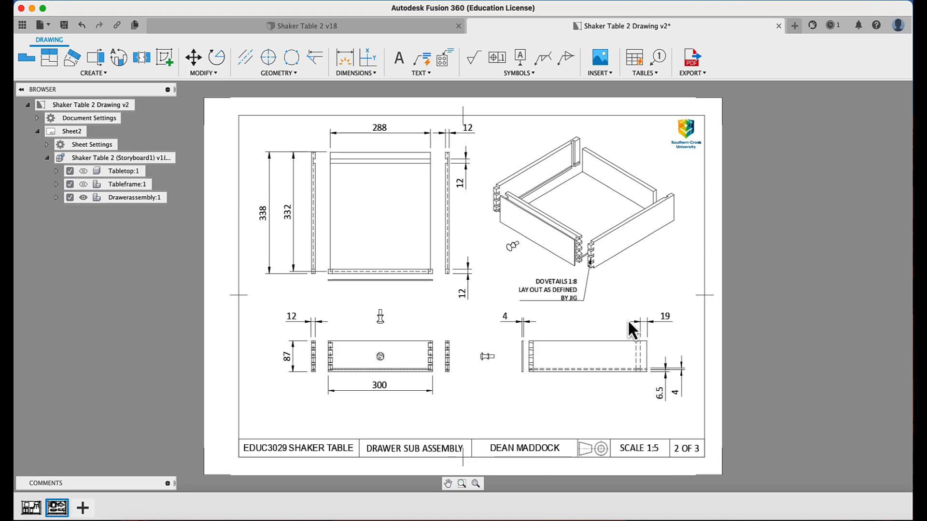
Start a leader note on the vertical housing edge at the back of the isometric view's far drawer side, with its landing above the side.
left_click(420, 74)
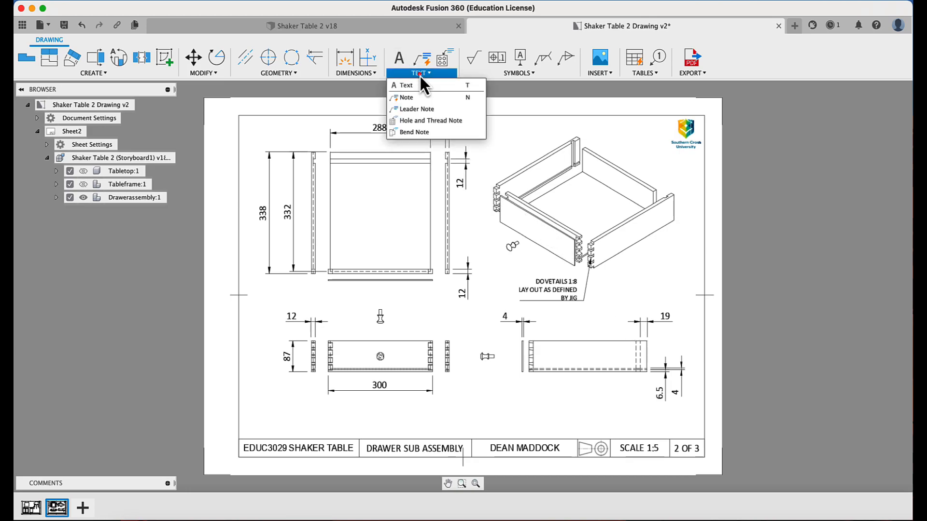
left_click(408, 110)
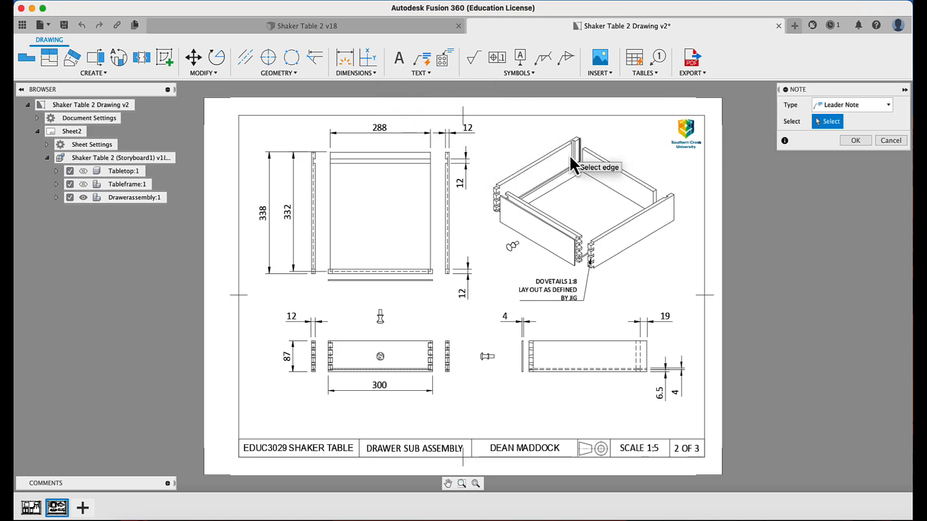
scroll(569, 154, "up", 5)
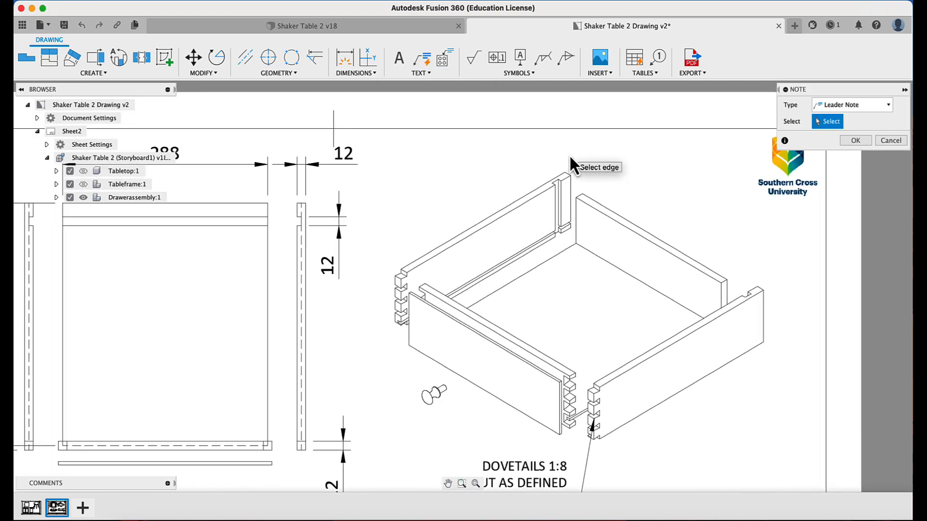
scroll(558, 193, "up", 1)
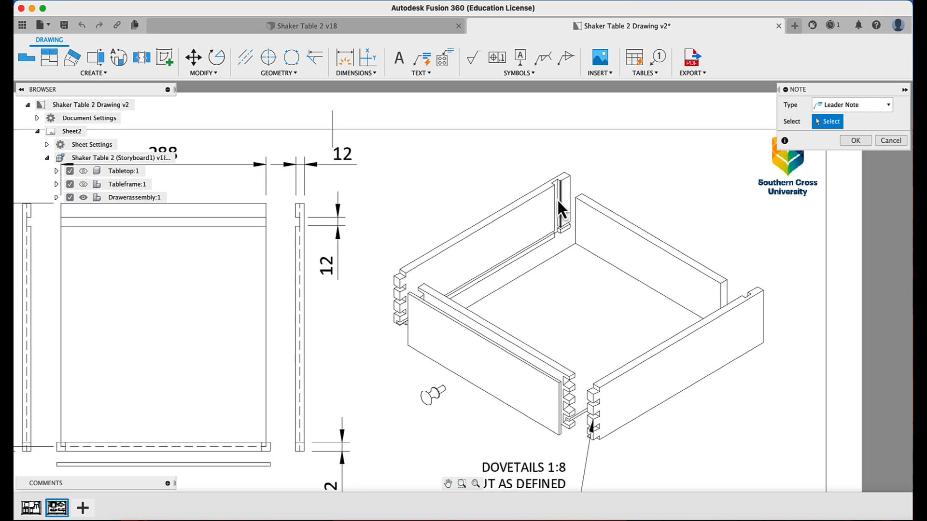
scroll(557, 201, "up", 1)
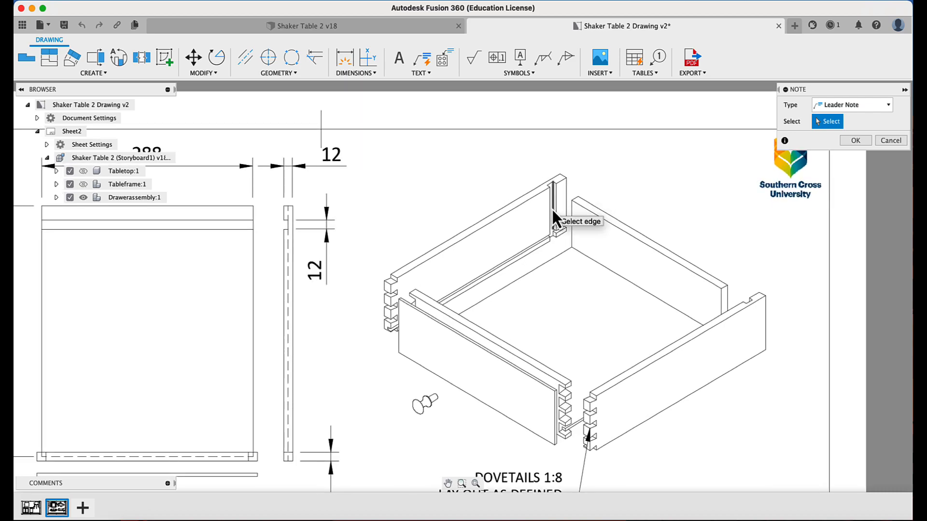
left_click(552, 211)
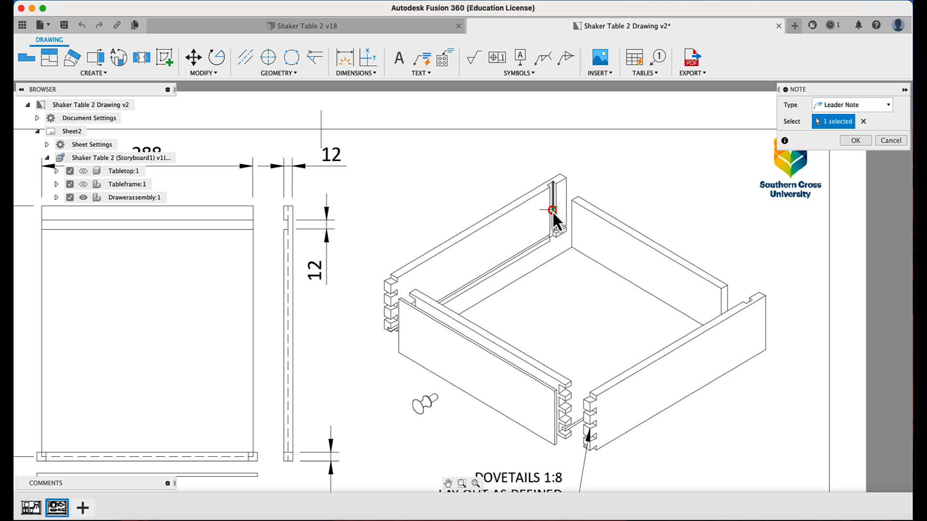
left_click(524, 172)
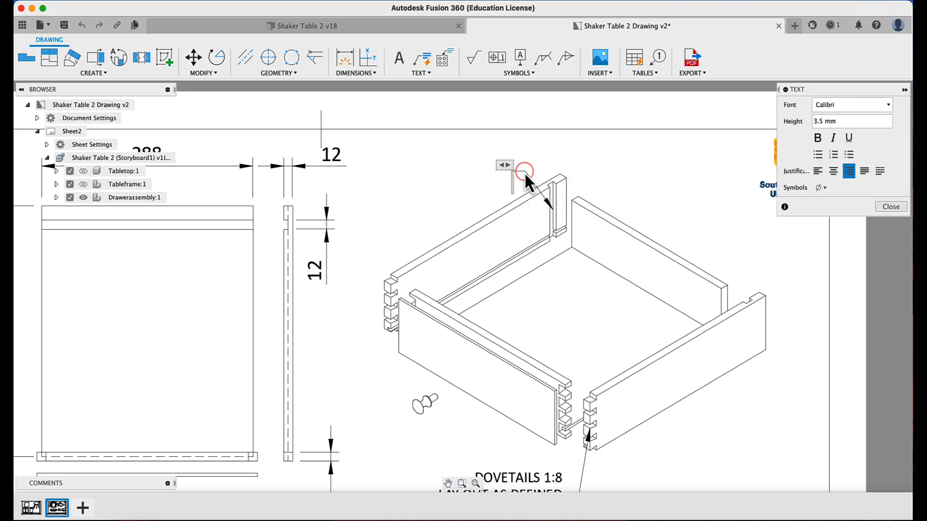
Set the leader note's text height to 2.5 mm and enter "ALL HOUSINGS" and "6MM DEEP" on two lines.
left_click(818, 121)
key("BackSpace")
type("2")
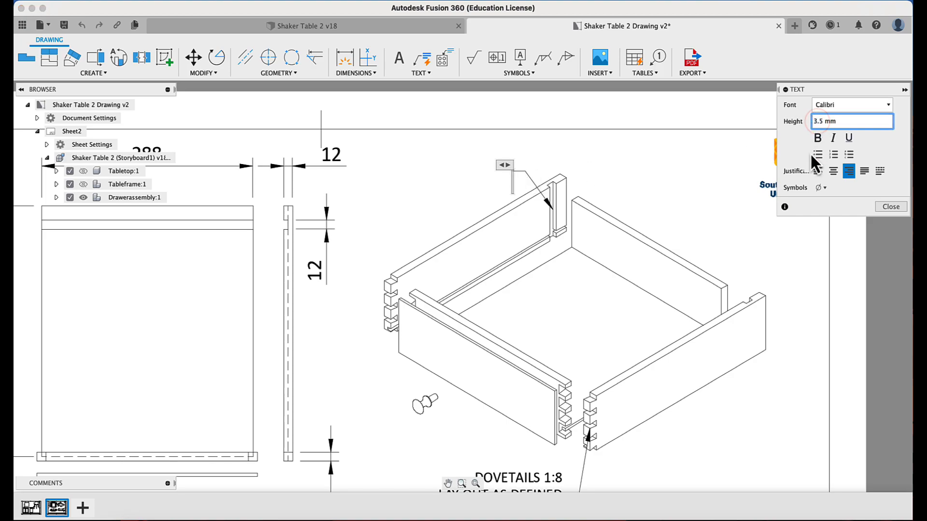
key("Return")
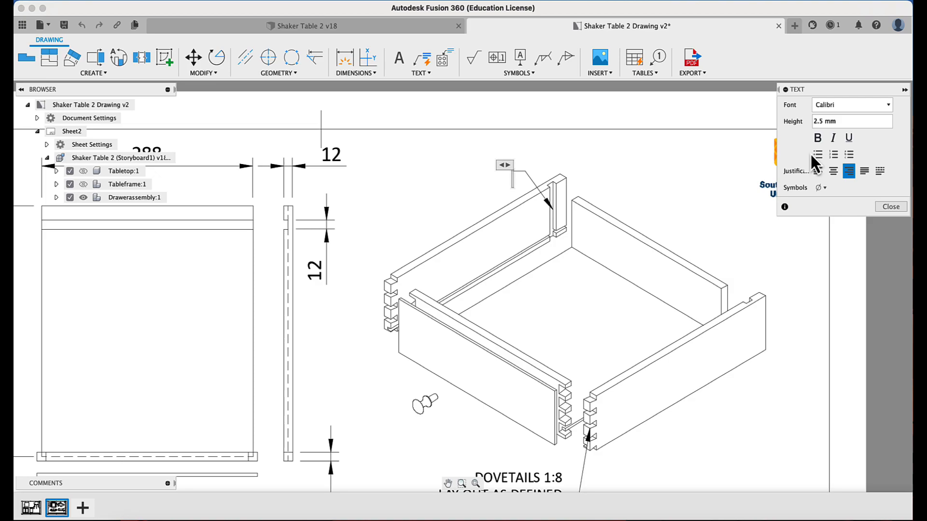
left_click(511, 179)
type("ALL HO")
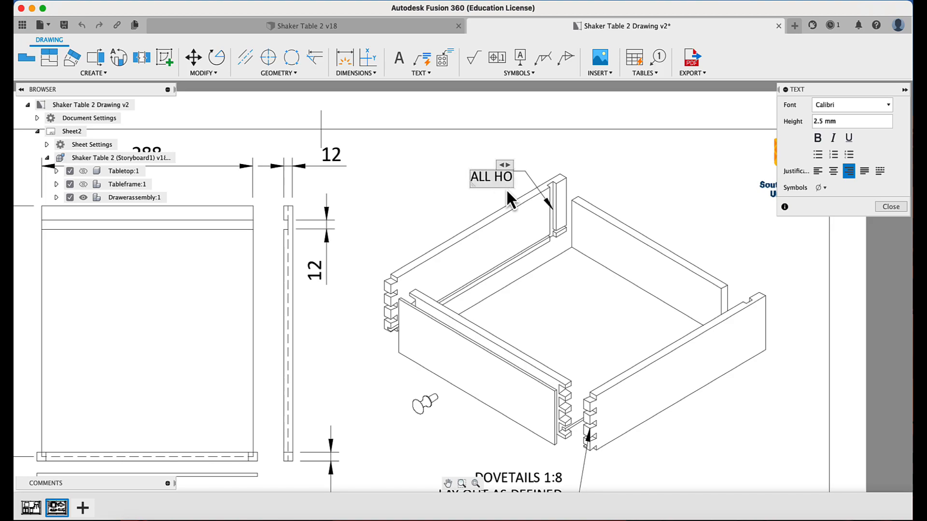
type("USINGS")
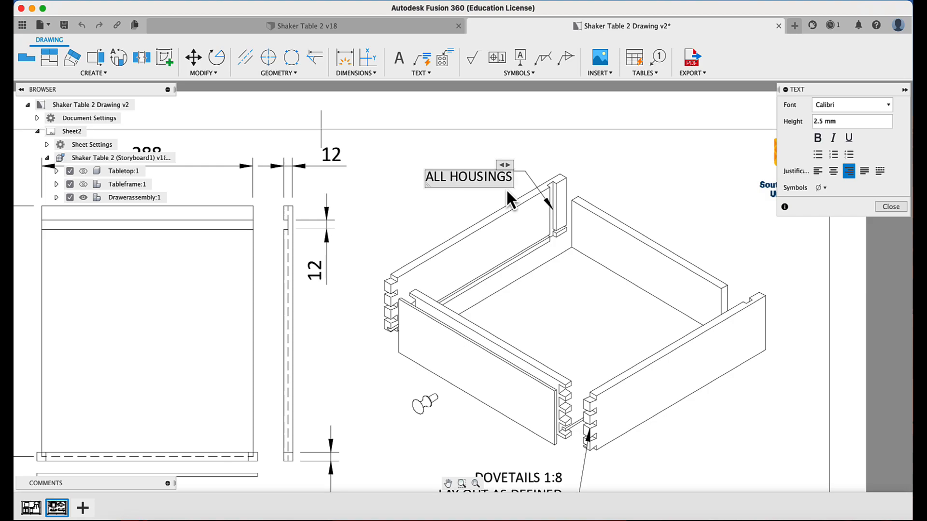
key("Return")
type("6MM DEEP")
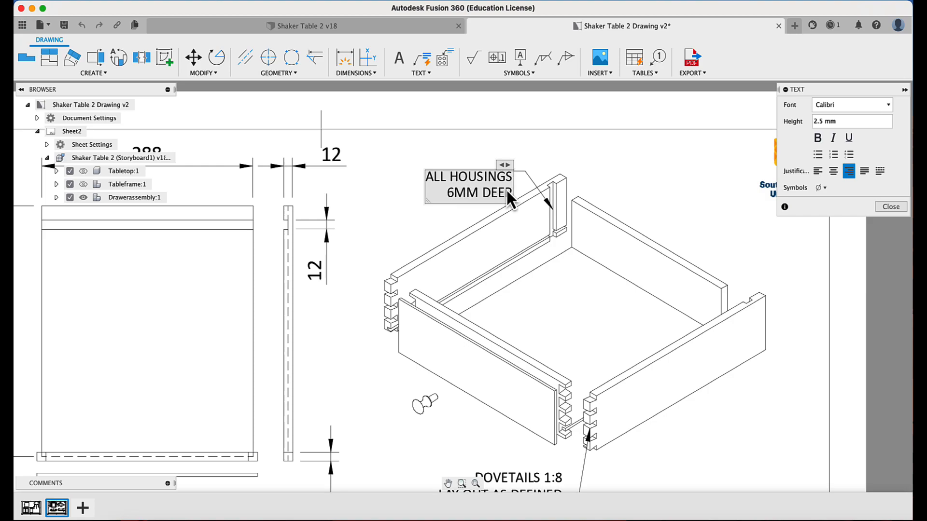
left_click(891, 207)
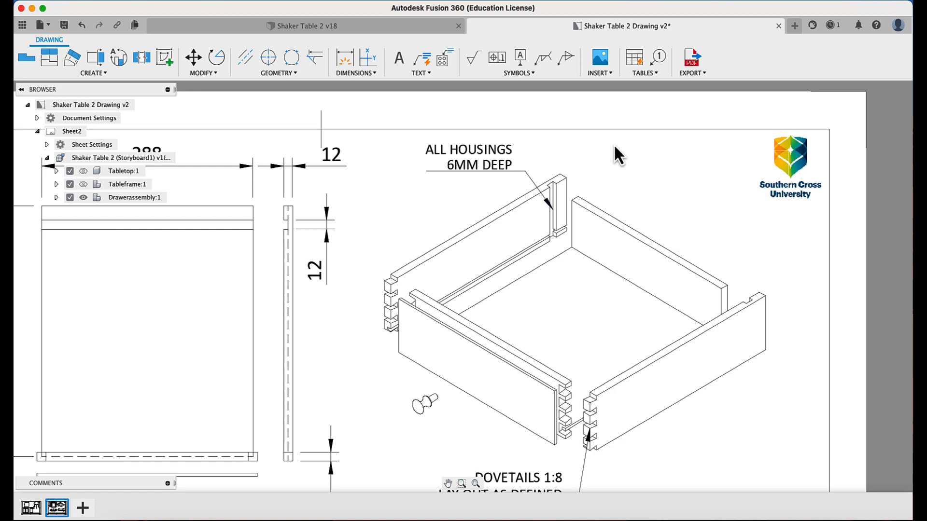
Shift the housing note's text slightly left, away from the drawer side, keeping its arrowhead on the housing edge.
left_click(486, 150)
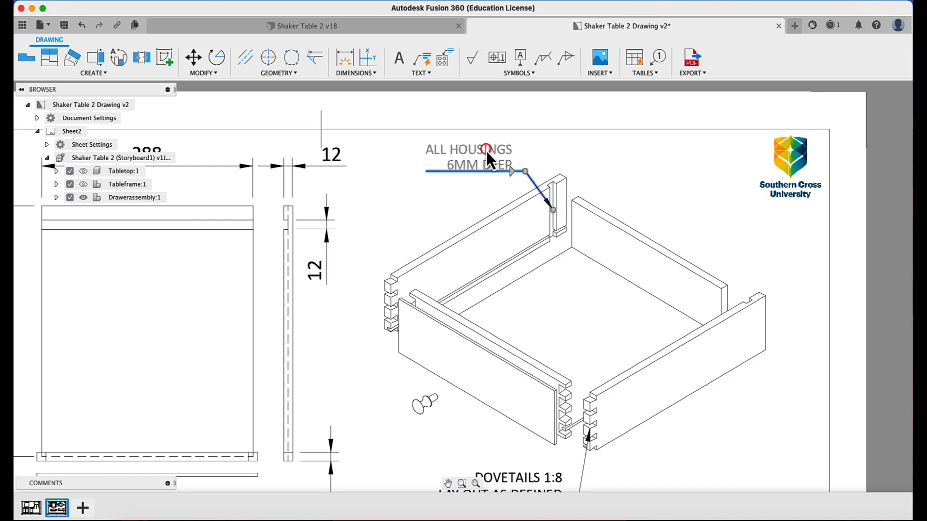
mouse_move(522, 177)
left_mouse_down()
mouse_move(500, 175)
mouse_move(514, 175)
left_mouse_up()
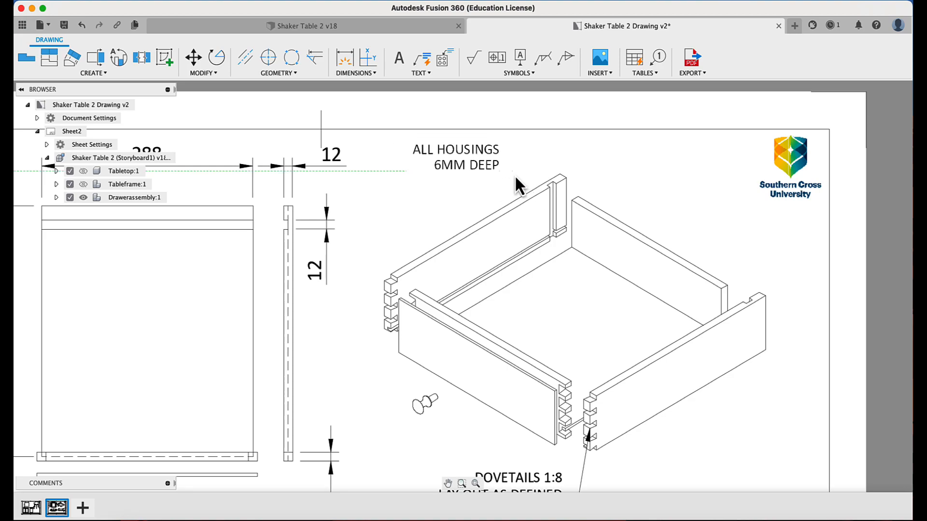
mouse_move(553, 211)
left_mouse_down()
mouse_move(554, 201)
mouse_move(553, 210)
left_mouse_up()
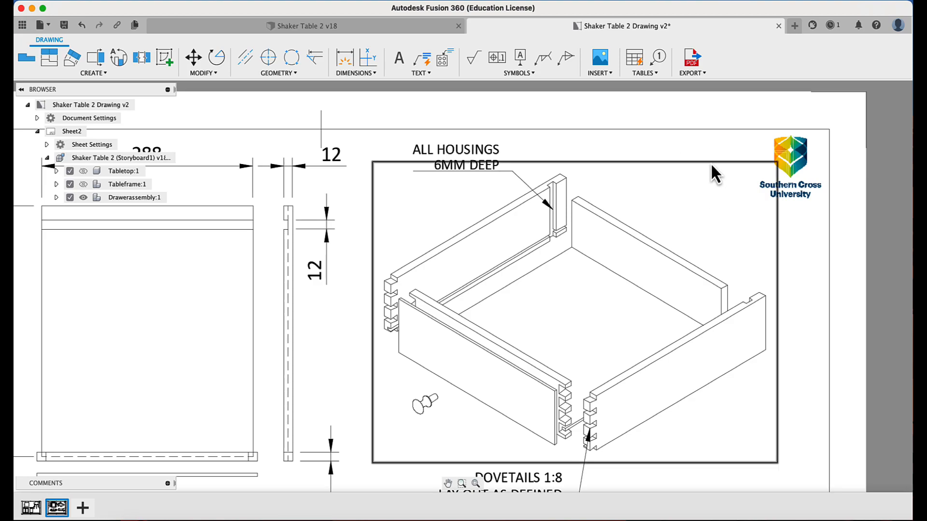